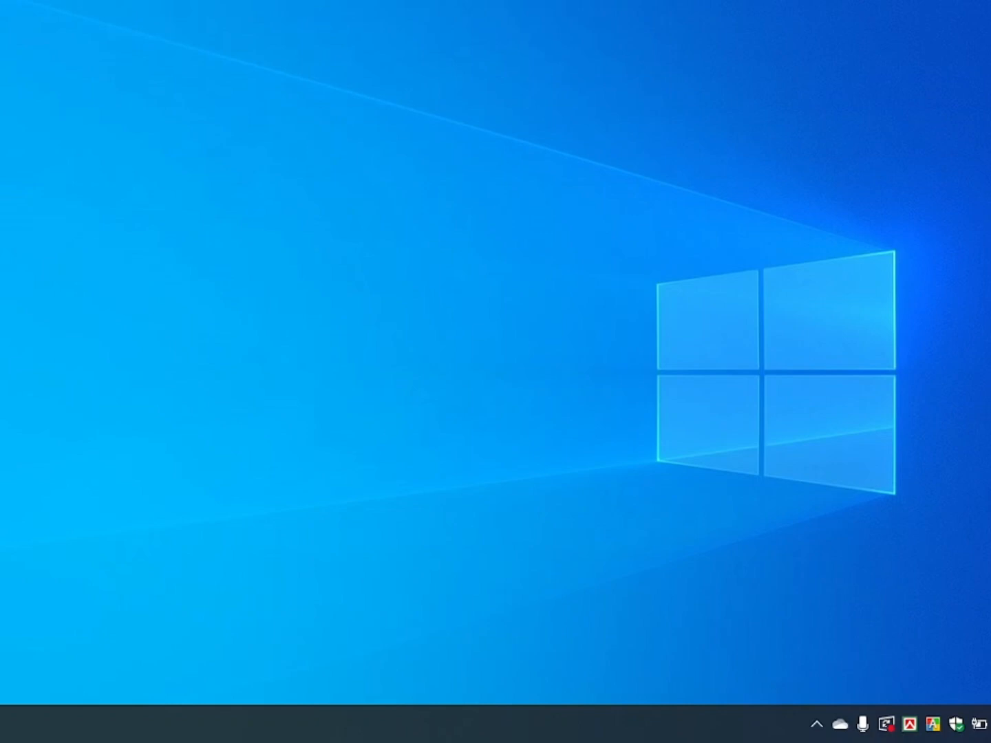
# Step: Open Excel and create a new blank workbook
pyautogui.press('super')
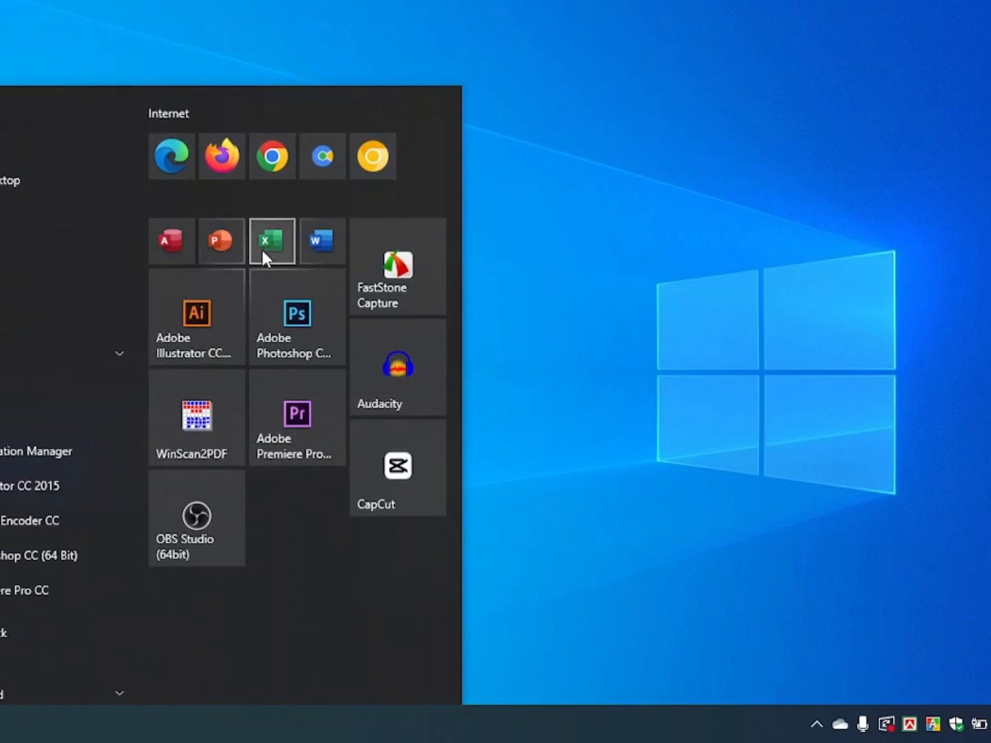
pyautogui.click(272, 241)
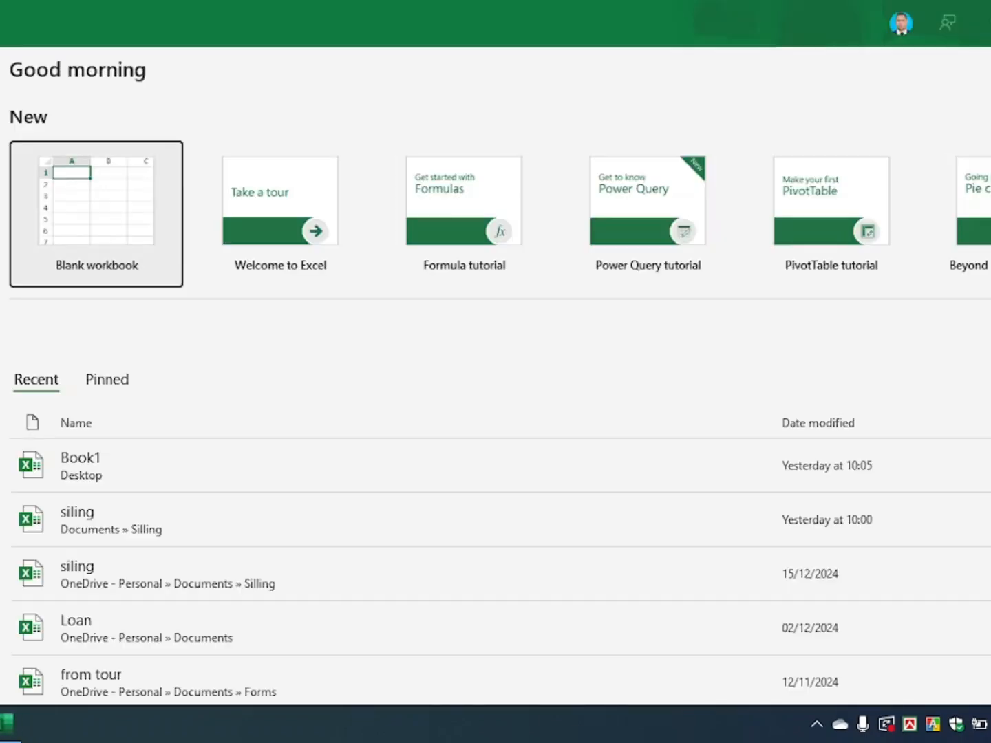
pyautogui.click(106, 215)
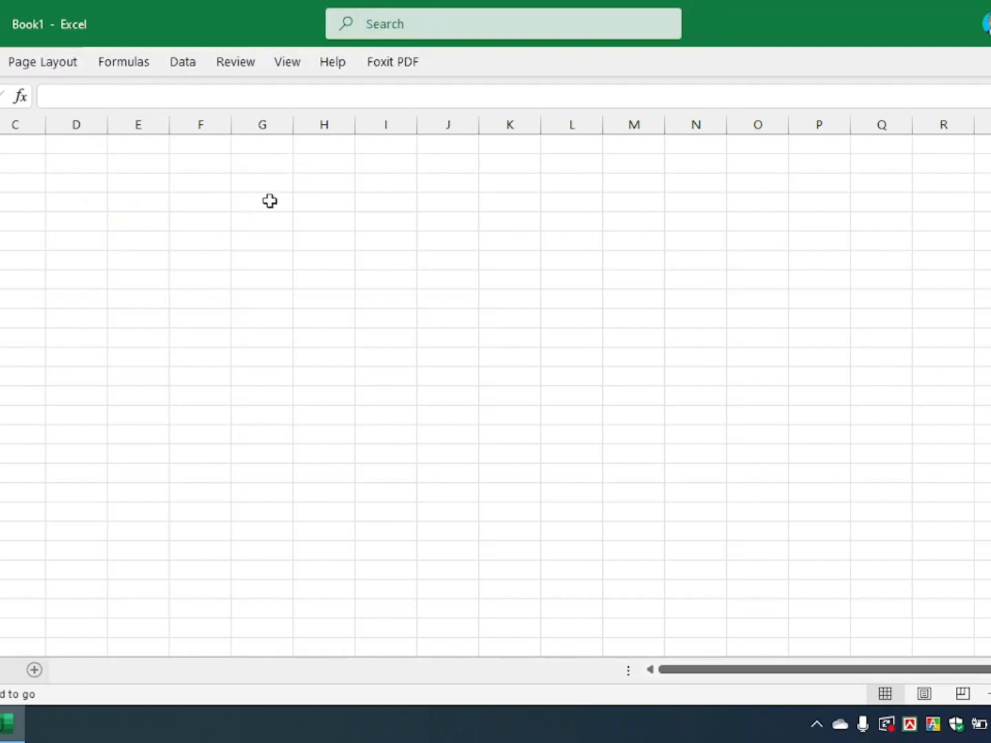
# Step: Enter the table headings Roll, Name and Total Mark in row 3, starting at column G
pyautogui.click(263, 176)
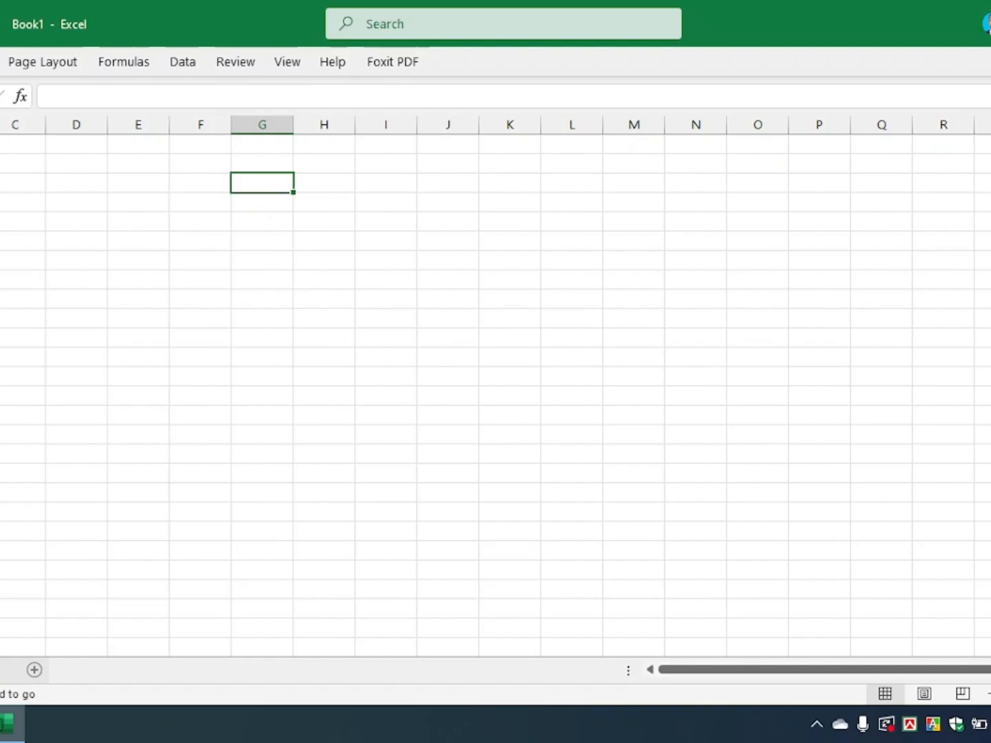
pyautogui.write('Roll')
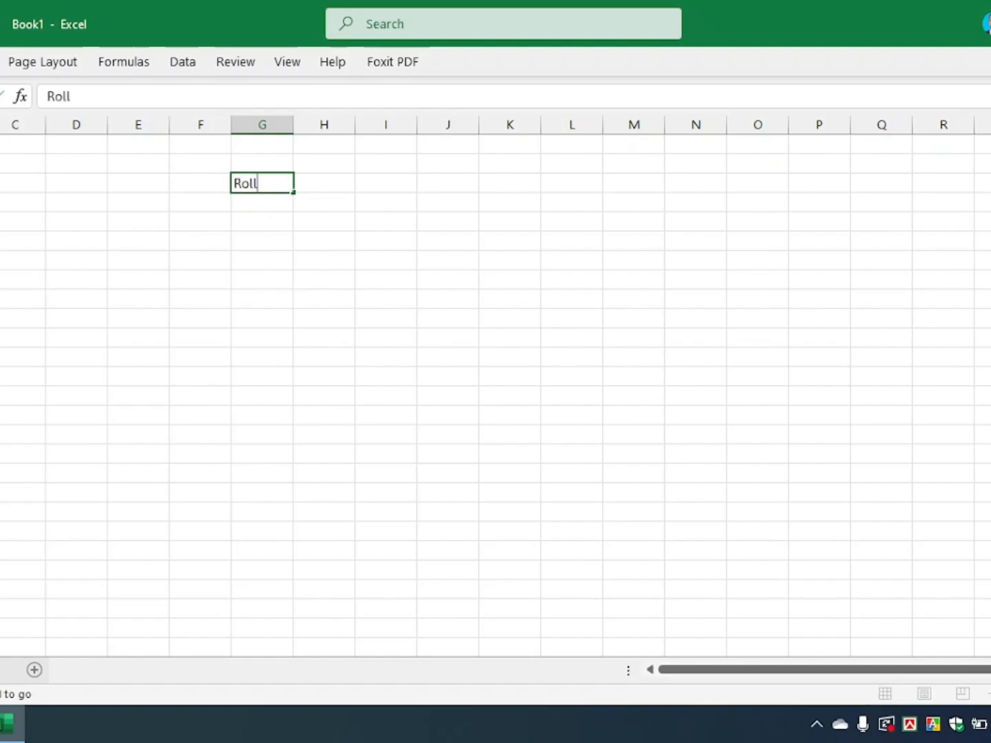
pyautogui.press('Tab')
pyautogui.write('Name')
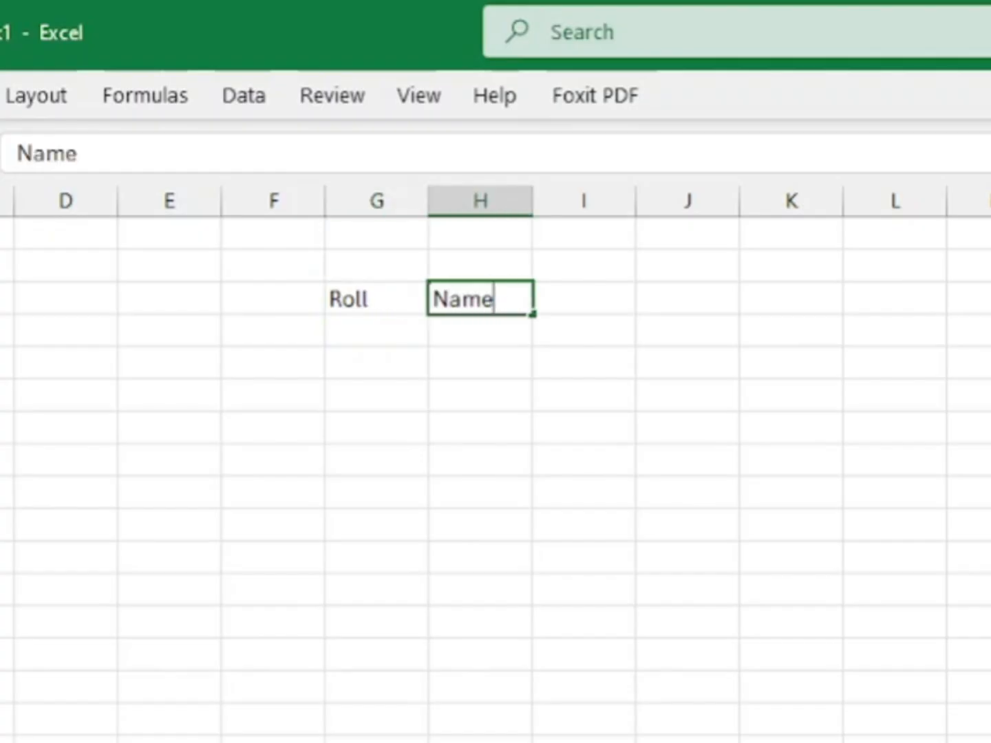
pyautogui.press('Tab')
pyautogui.write('To')
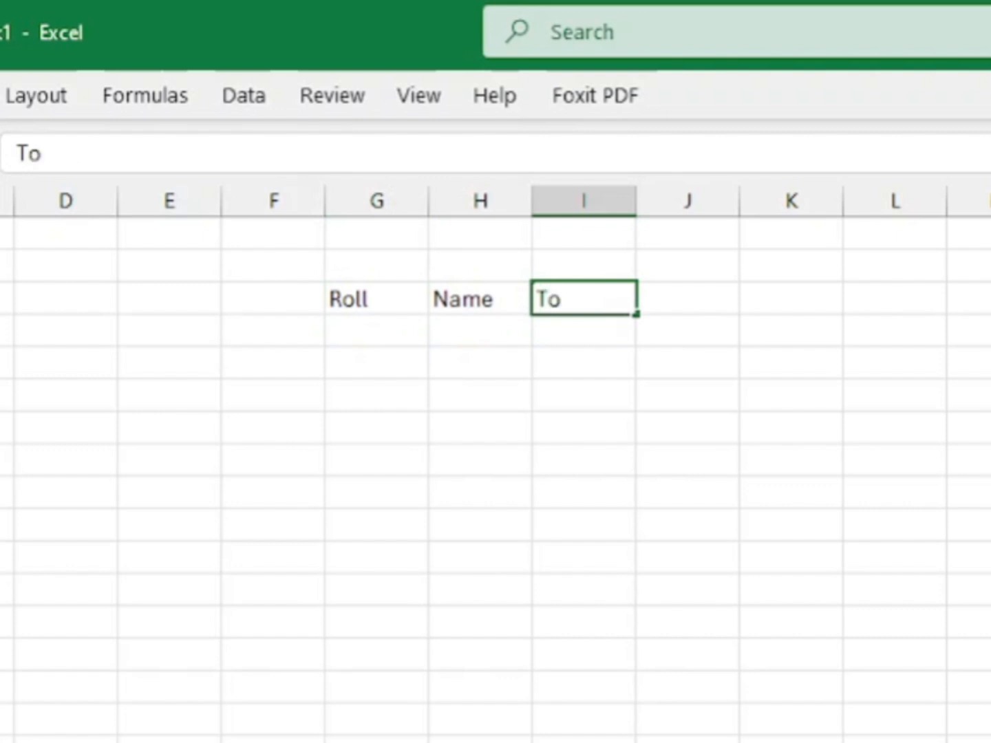
pyautogui.write('tla')
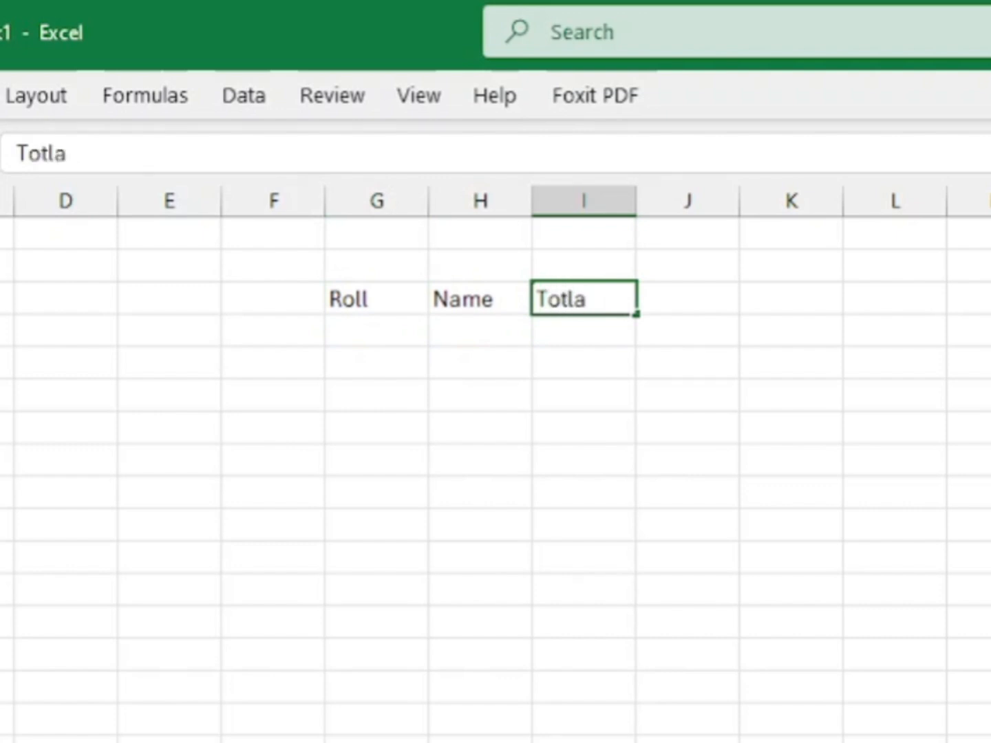
pyautogui.press('BackSpace')
pyautogui.press('BackSpace')
pyautogui.write('all')
pyautogui.press('BackSpace')
pyautogui.write('Mark')
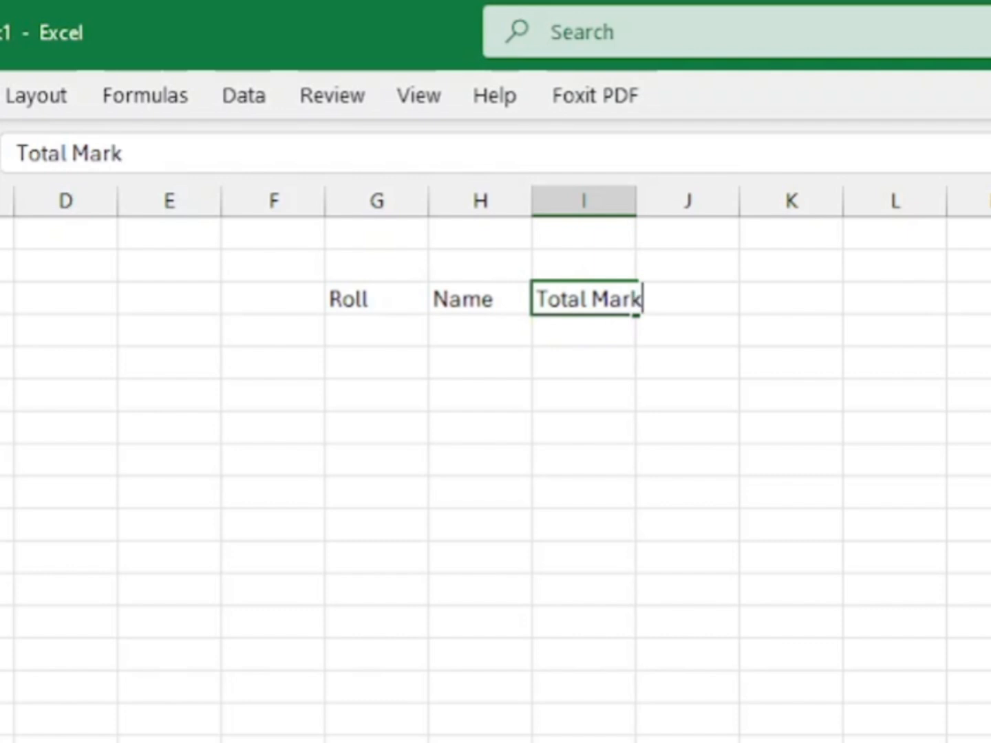
pyautogui.click(894, 661)
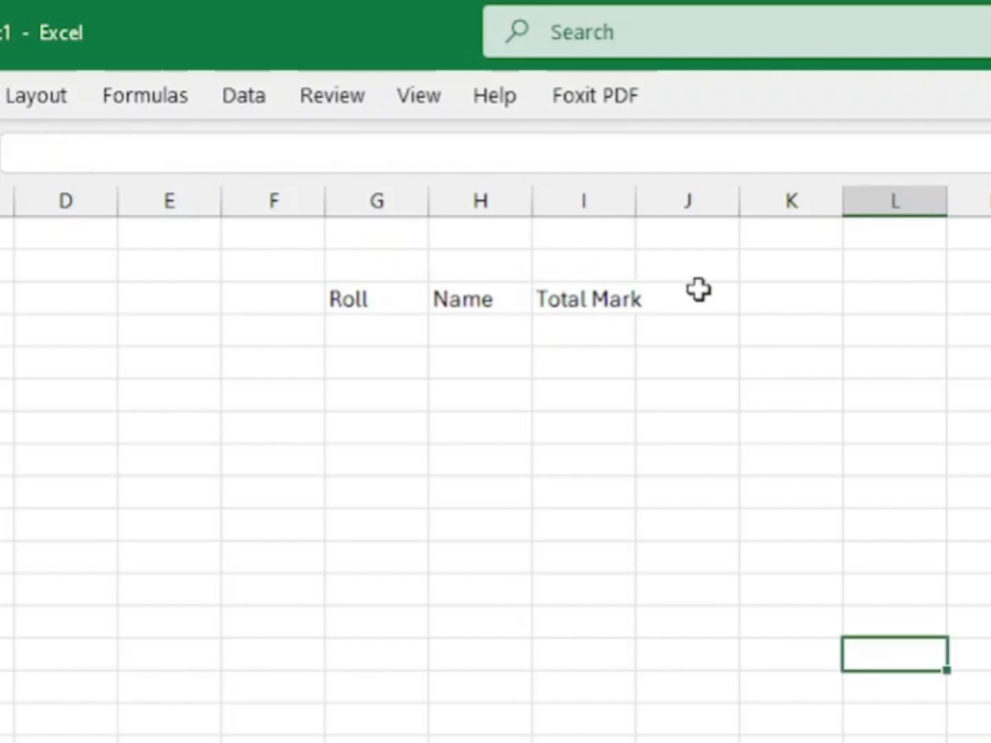
# Step: Widen the Total Mark column so its heading fits, and slightly widen the Name and Roll columns
pyautogui.moveTo(645, 202); pyautogui.dragTo(722, 197)
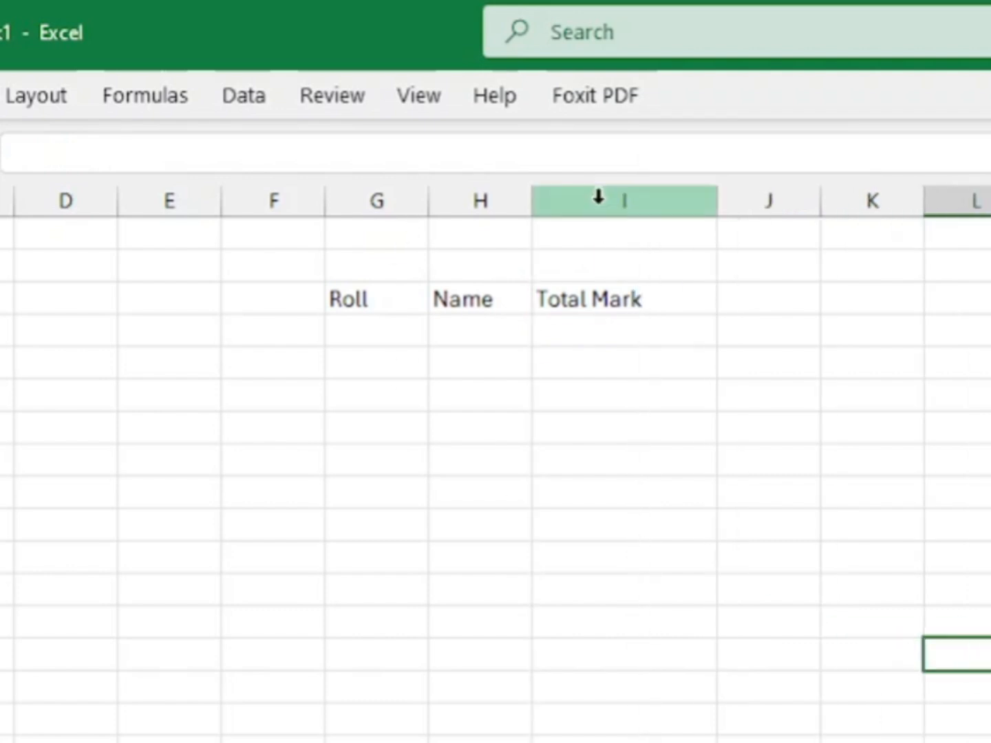
pyautogui.moveTo(546, 200); pyautogui.dragTo(572, 202)
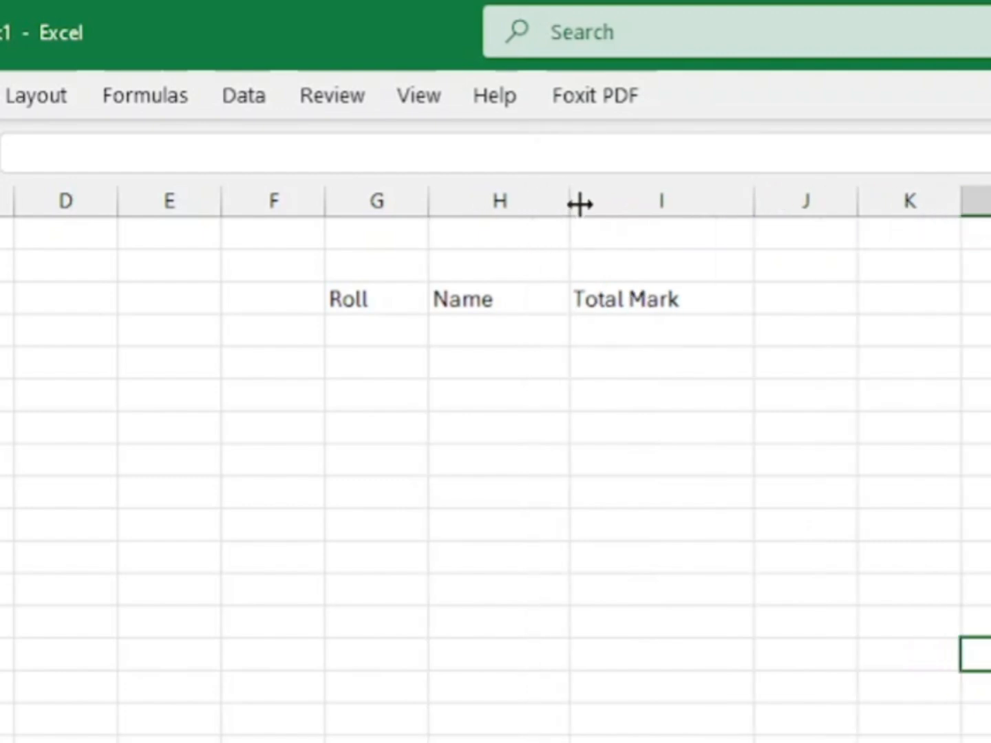
pyautogui.moveTo(427, 212); pyautogui.dragTo(443, 212)
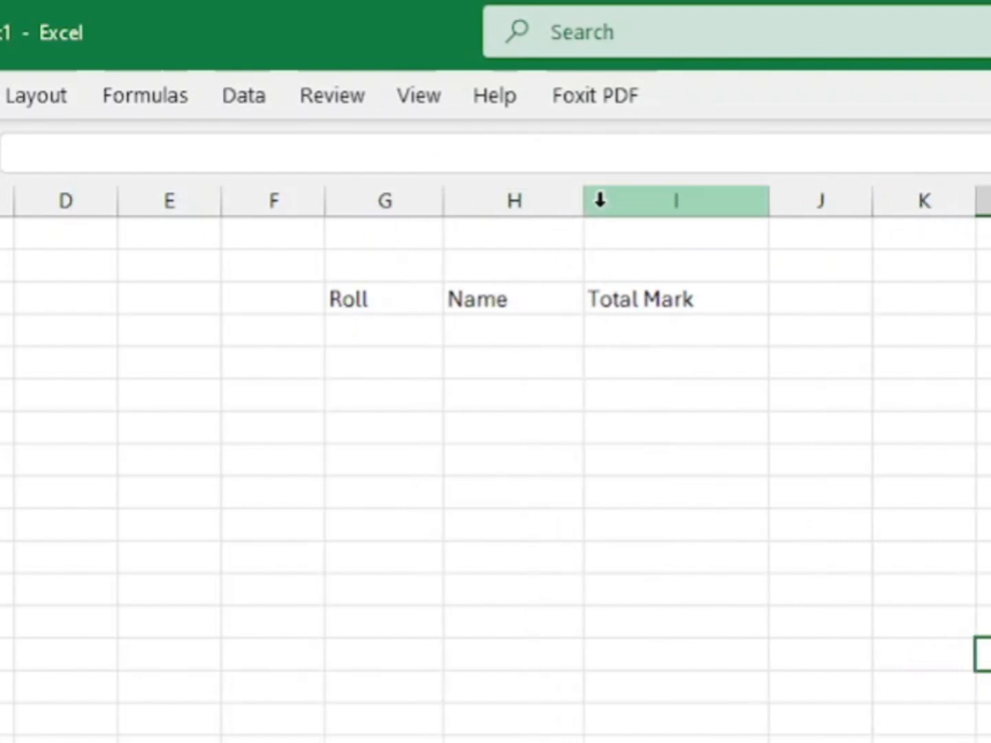
pyautogui.moveTo(583, 201); pyautogui.dragTo(557, 200)
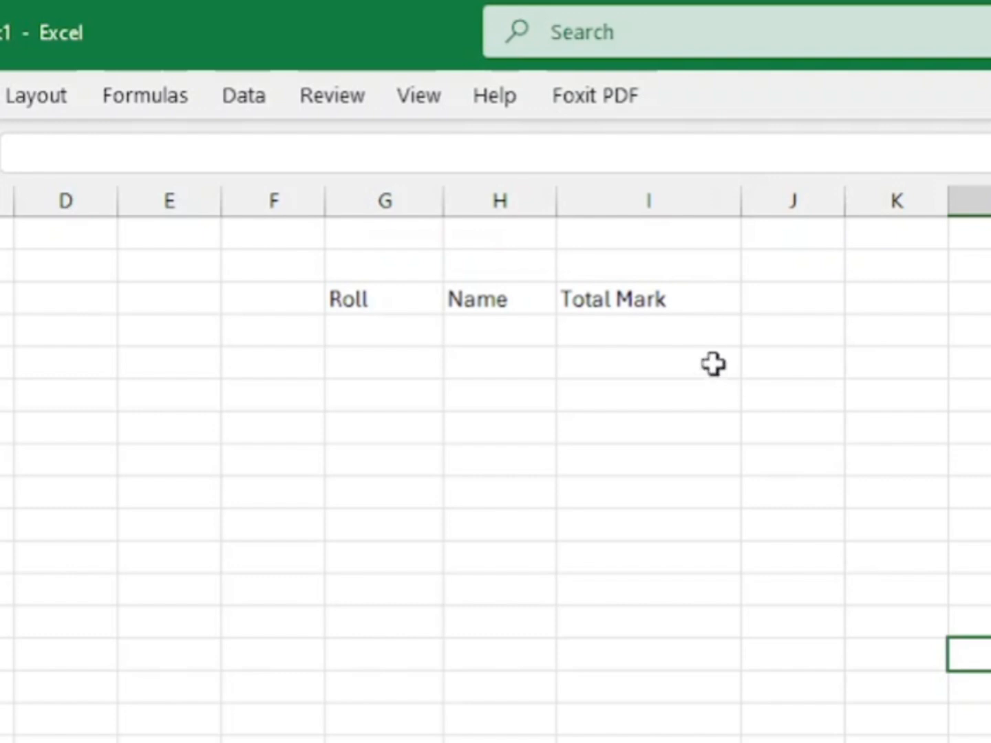
pyautogui.click(691, 297)
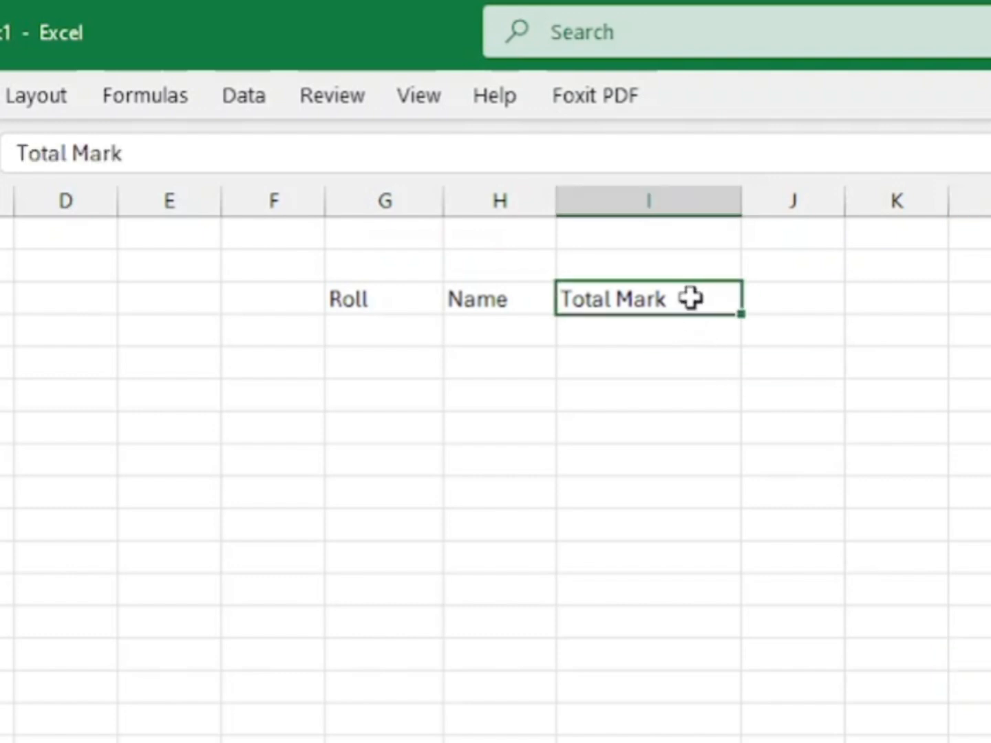
# Step: Enter the roll numbers 1 to 5 down column G beneath the Roll heading
pyautogui.click(345, 331)
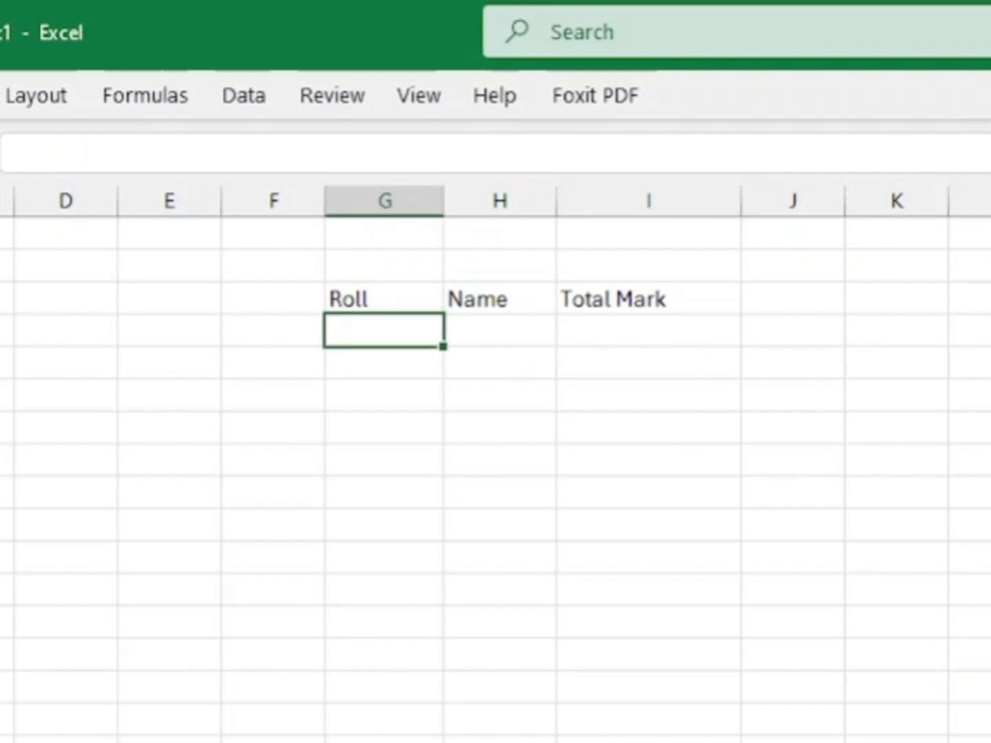
pyautogui.write('1')
pyautogui.press('Return')
pyautogui.write('2')
pyautogui.press('Return')
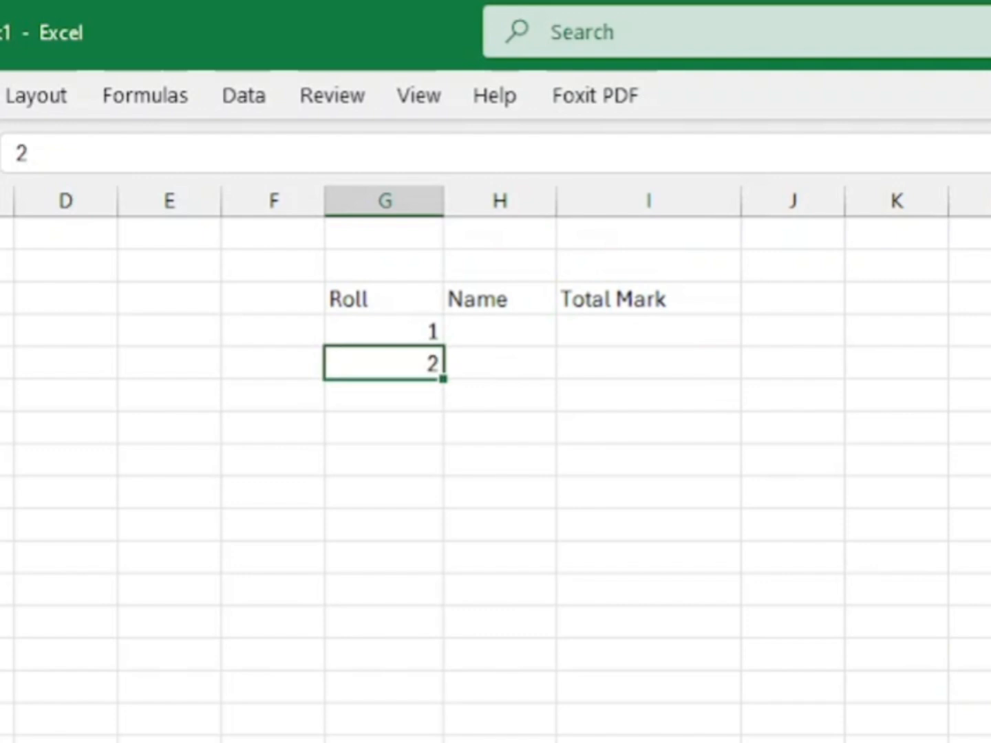
pyautogui.write('3')
pyautogui.press('Return')
pyautogui.write('4')
pyautogui.press('Return')
pyautogui.write('5')
pyautogui.press('Return')
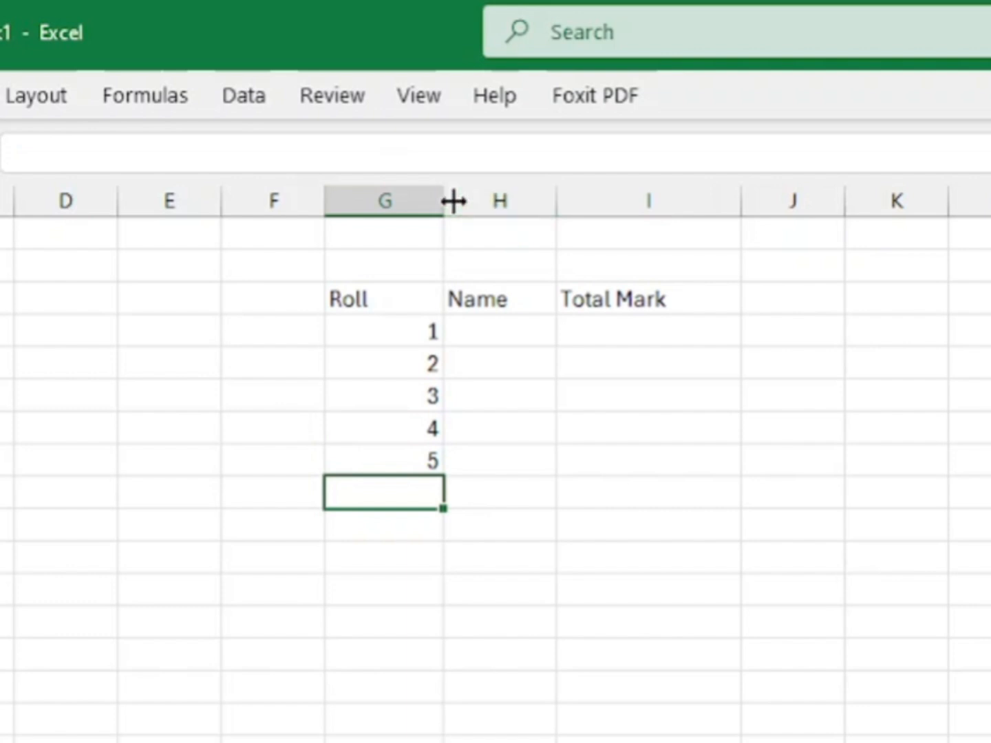
# Step: Narrow the Roll column and widen the Name column to roughly twice its width
pyautogui.moveTo(449, 199); pyautogui.dragTo(422, 196)
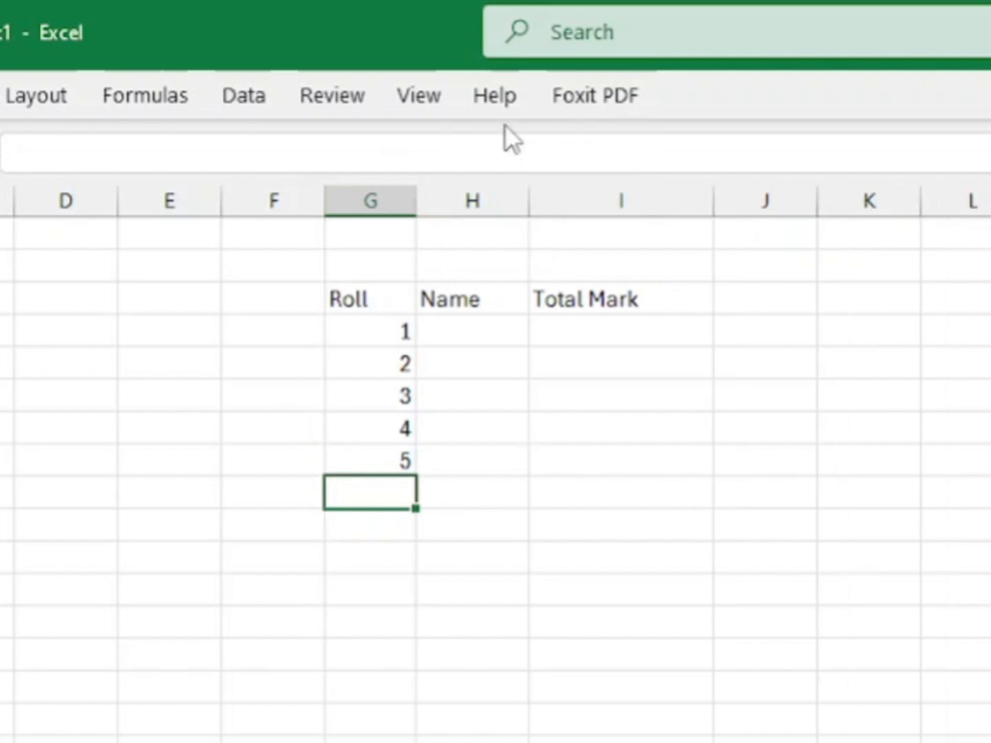
pyautogui.moveTo(534, 201); pyautogui.dragTo(654, 200)
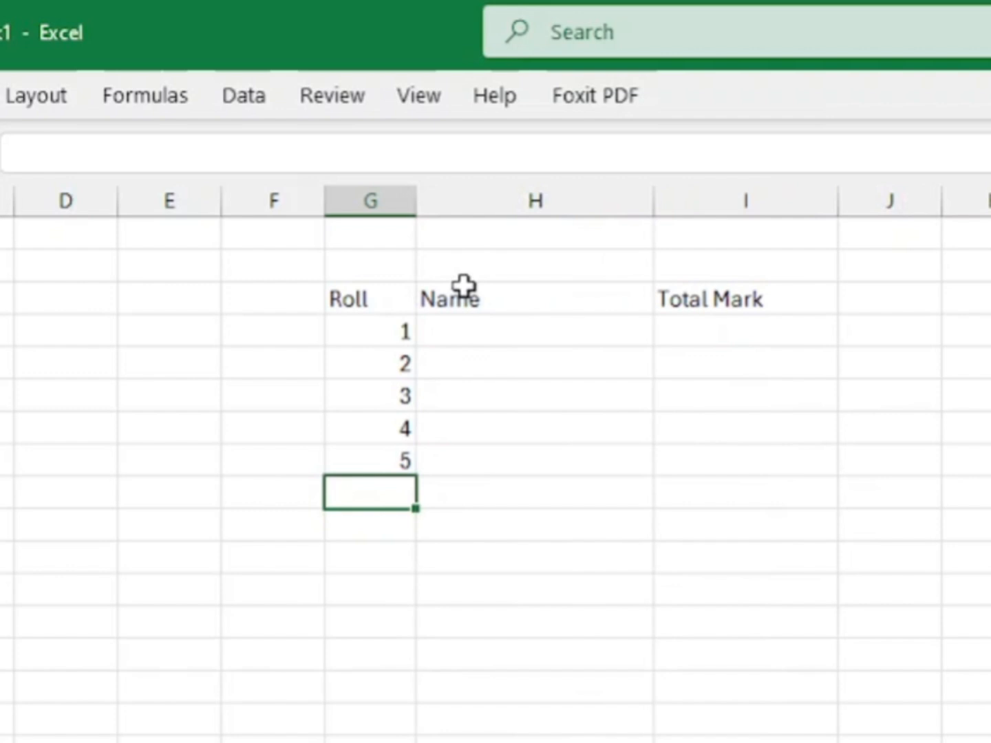
# Step: Enter the students' first names for roll numbers 1 to 3 in the Name column
pyautogui.click(482, 331)
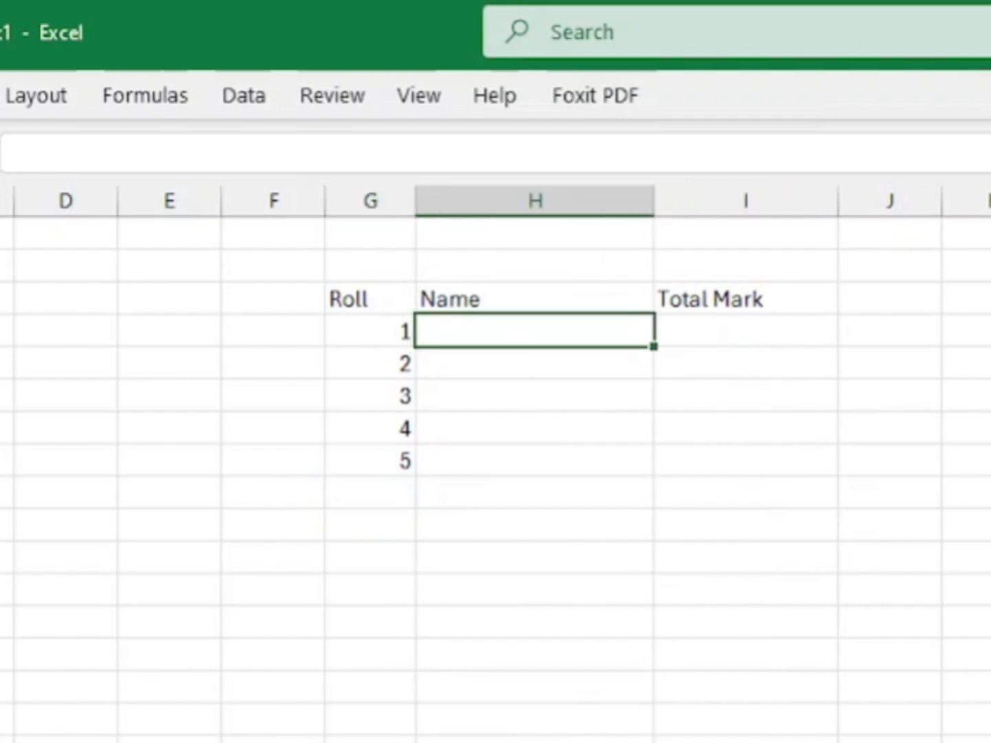
pyautogui.write('Rahim')
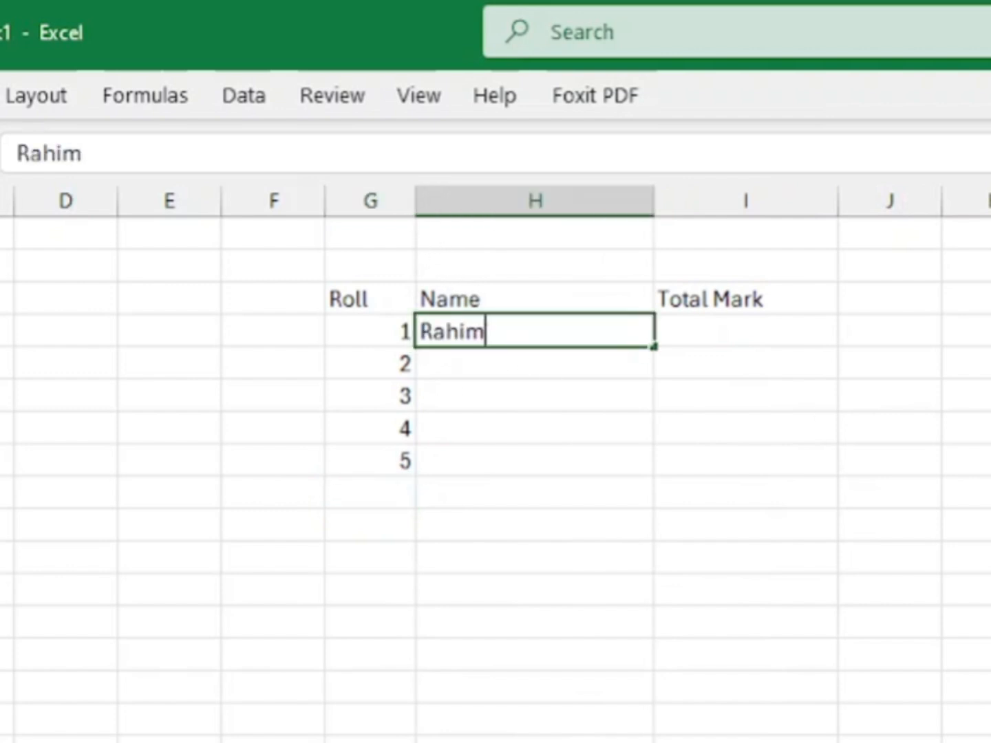
pyautogui.press('Return')
pyautogui.write('Karim')
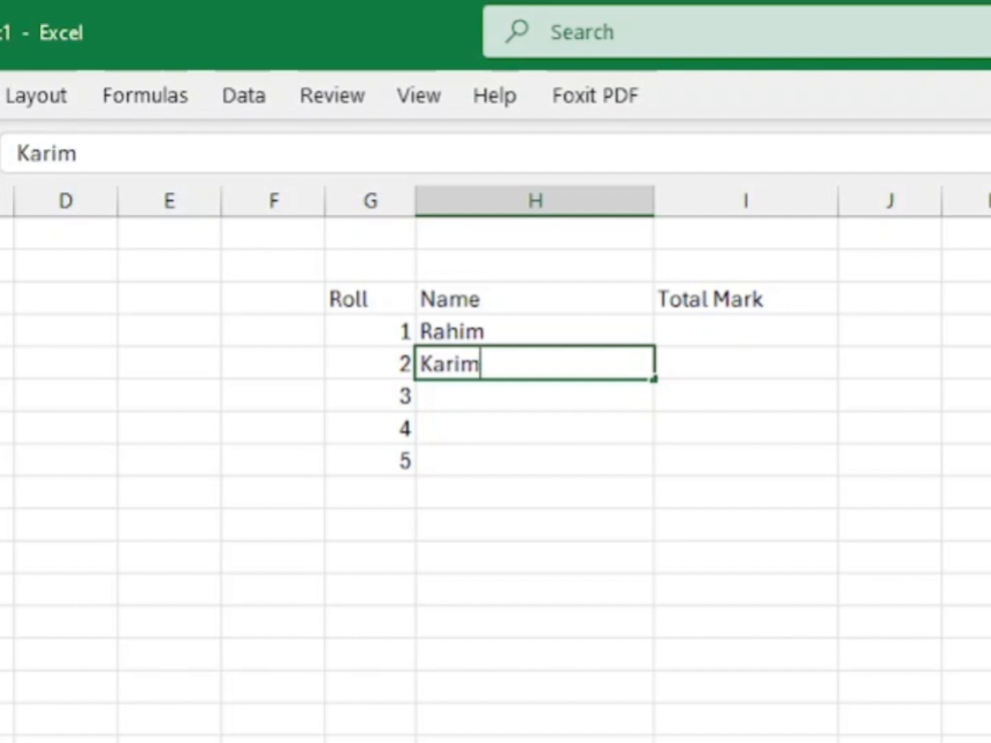
pyautogui.press('Return')
pyautogui.write('M')
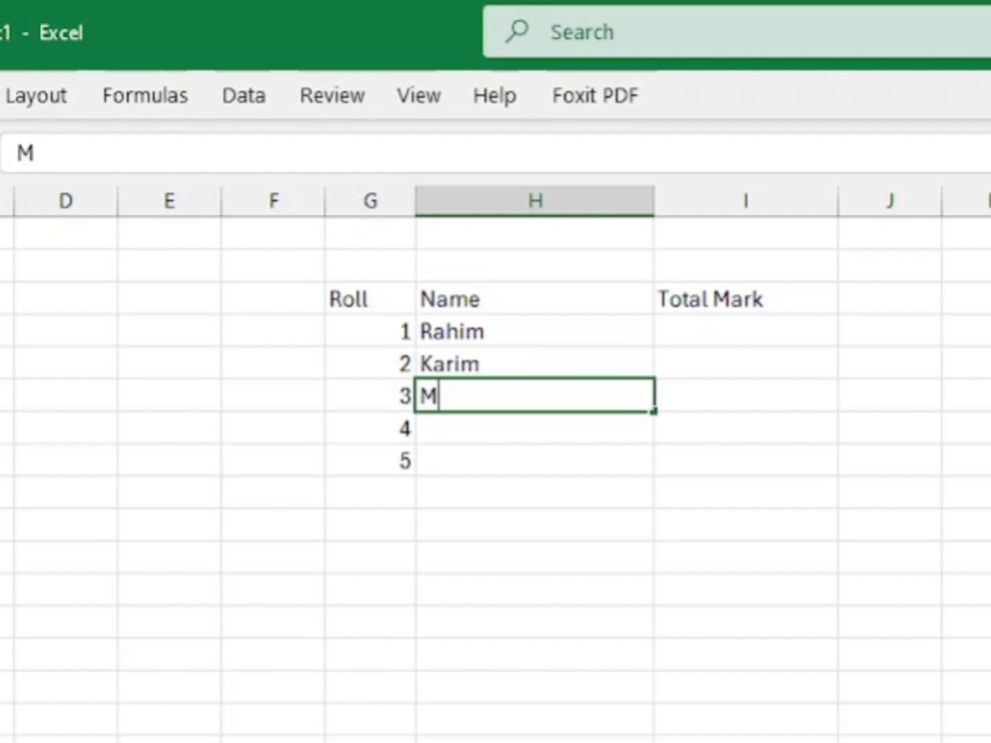
pyautogui.write('orsanin')
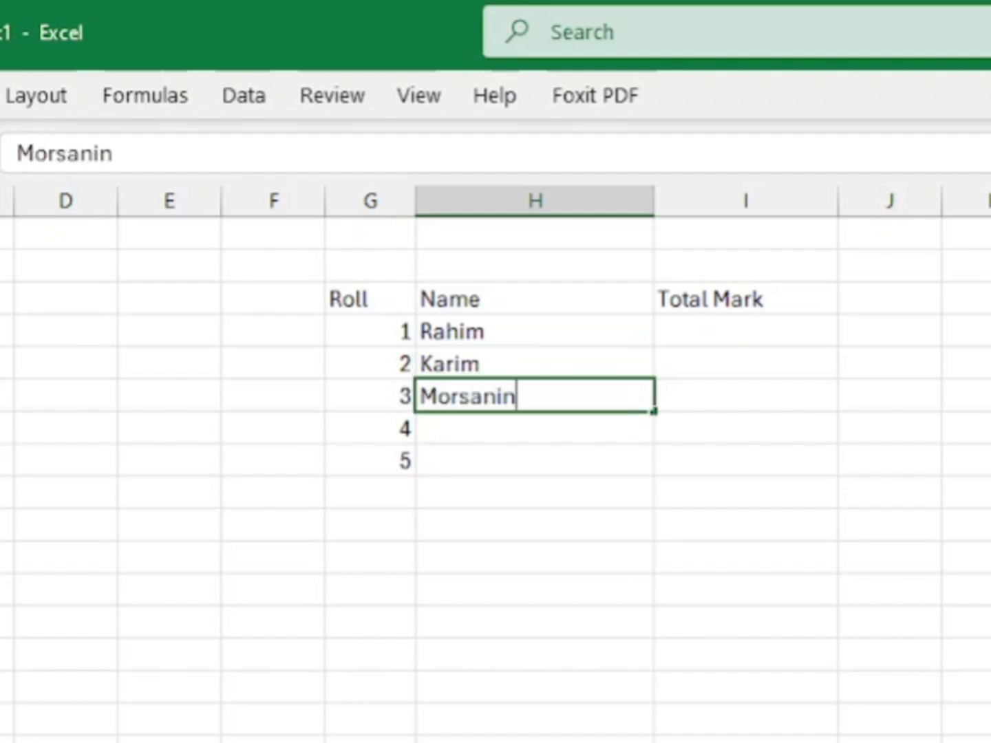
pyautogui.press('BackSpace')
pyautogui.press('BackSpace')
pyautogui.press('BackSpace')
pyautogui.write('lin')
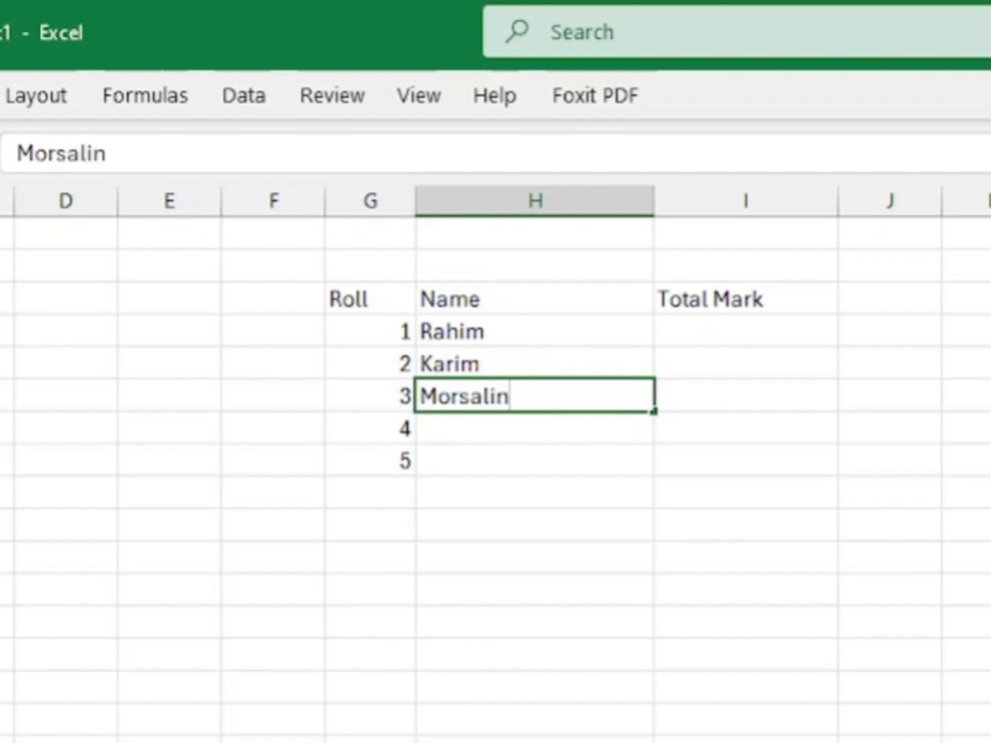
pyautogui.press('Return')
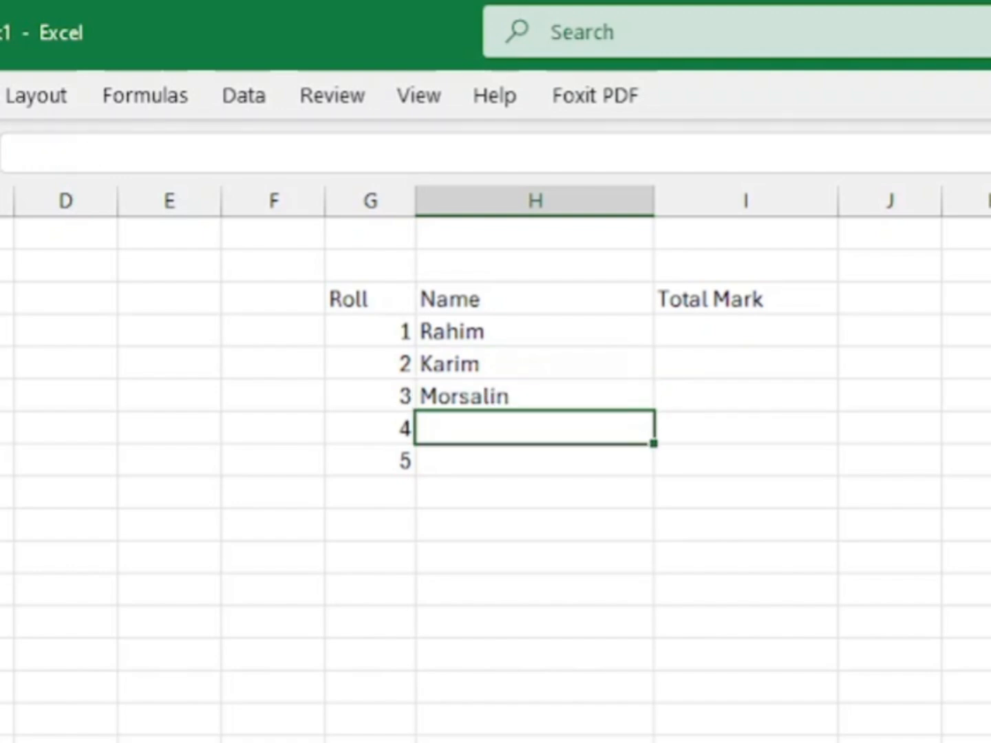
# Step: Enter the students' first names for roll numbers 4 and 5, each starting with a capital letter
pyautogui.write('Ritu')
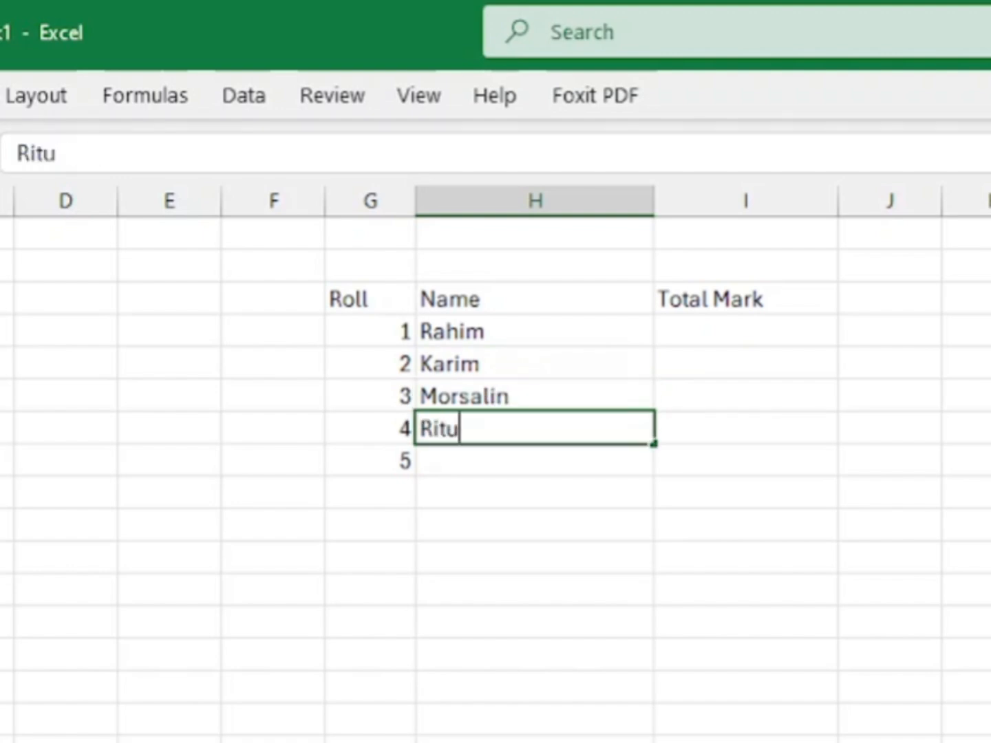
pyautogui.press('Return')
pyautogui.write('mitu')
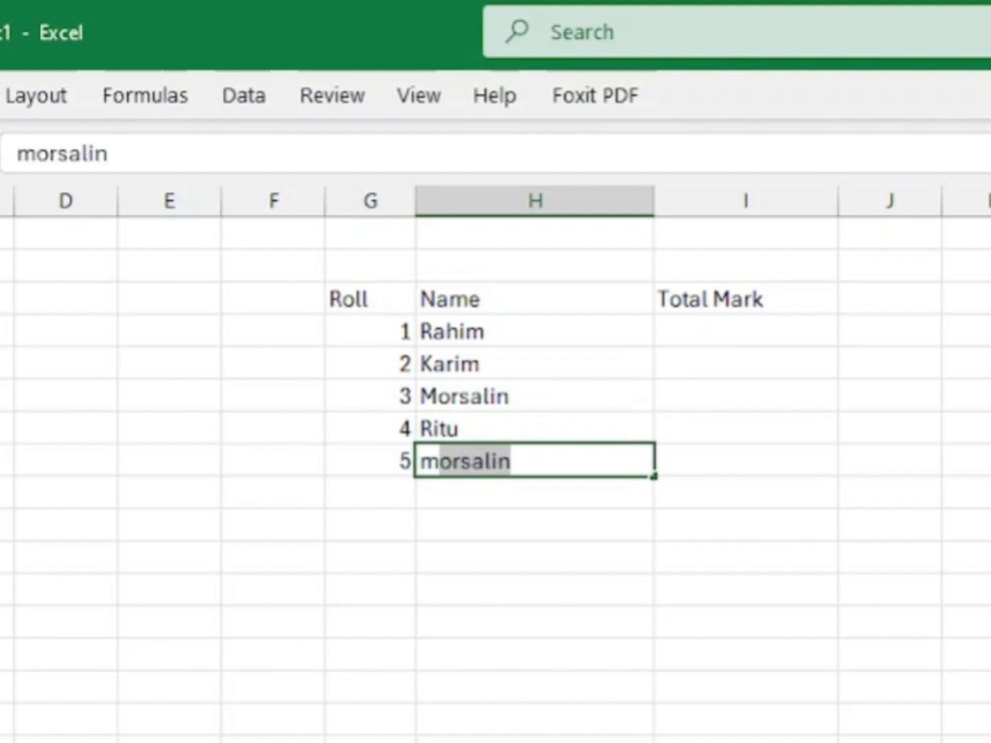
pyautogui.press('BackSpace')
pyautogui.press('BackSpace')
pyautogui.press('BackSpace')
pyautogui.press('BackSpace')
pyautogui.write('Mitu')
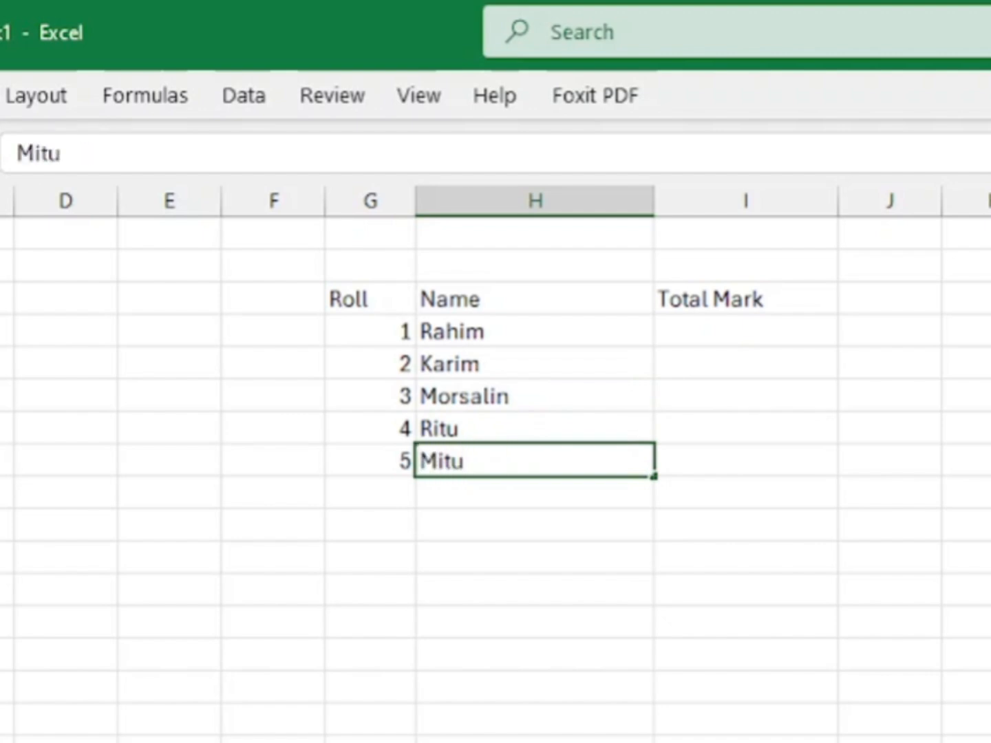
pyautogui.press('Tab')
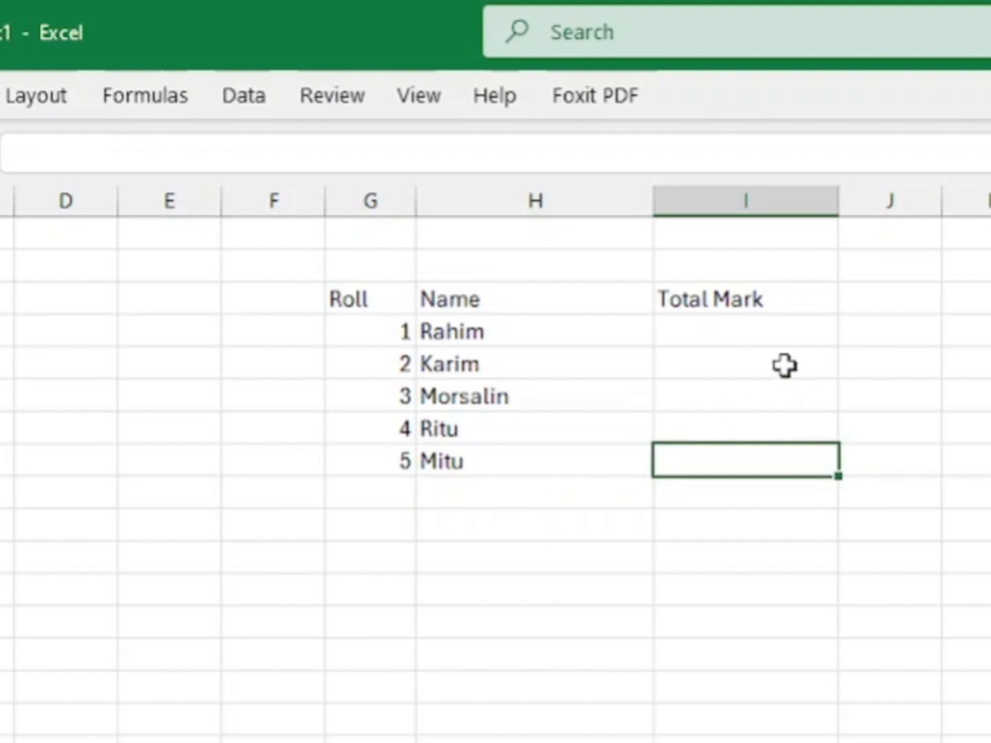
# Step: Enter the total marks 79, 68, 85, 99 and 79 for roll numbers 1 to 5 in the Total Mark column
pyautogui.click(727, 330)
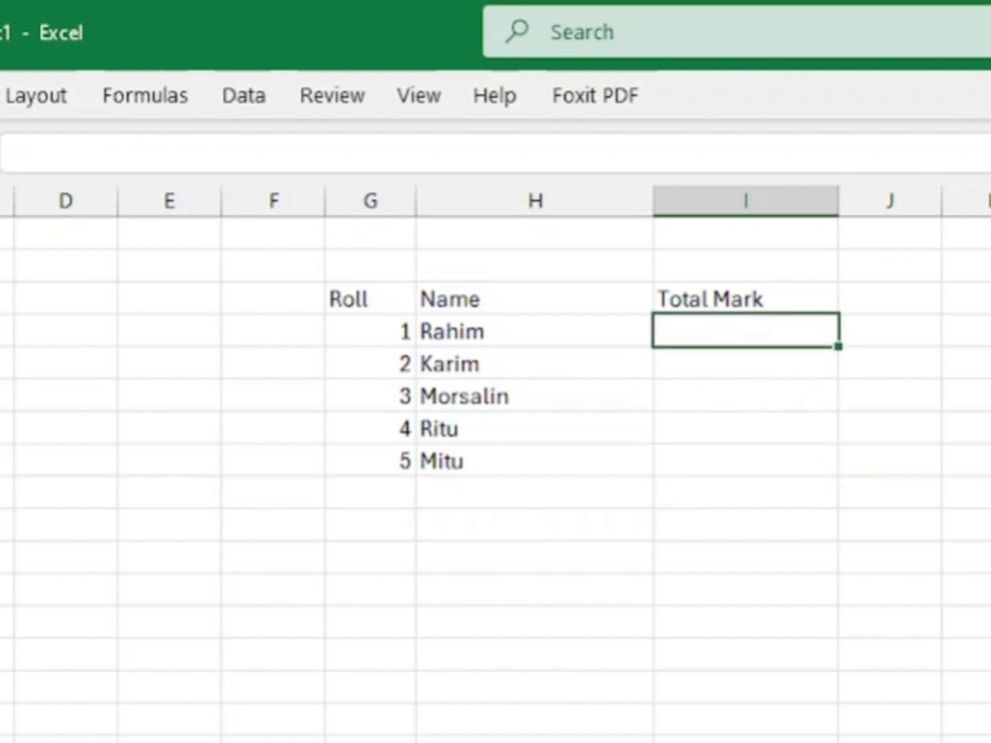
pyautogui.write('79')
pyautogui.press('Return')
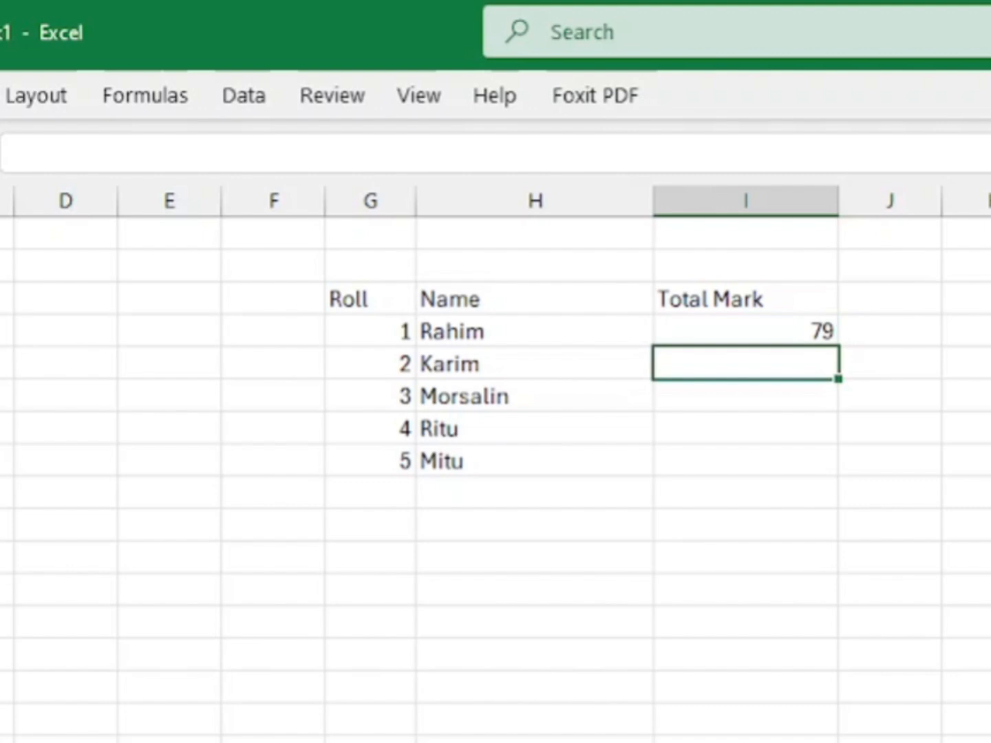
pyautogui.write('68')
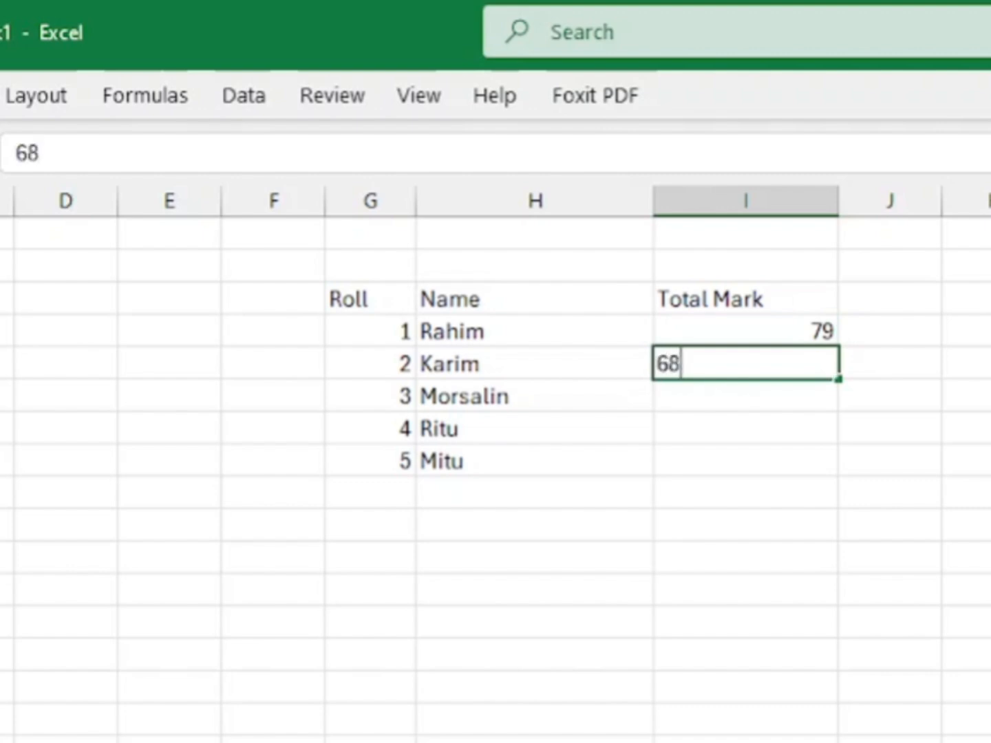
pyautogui.press('Return')
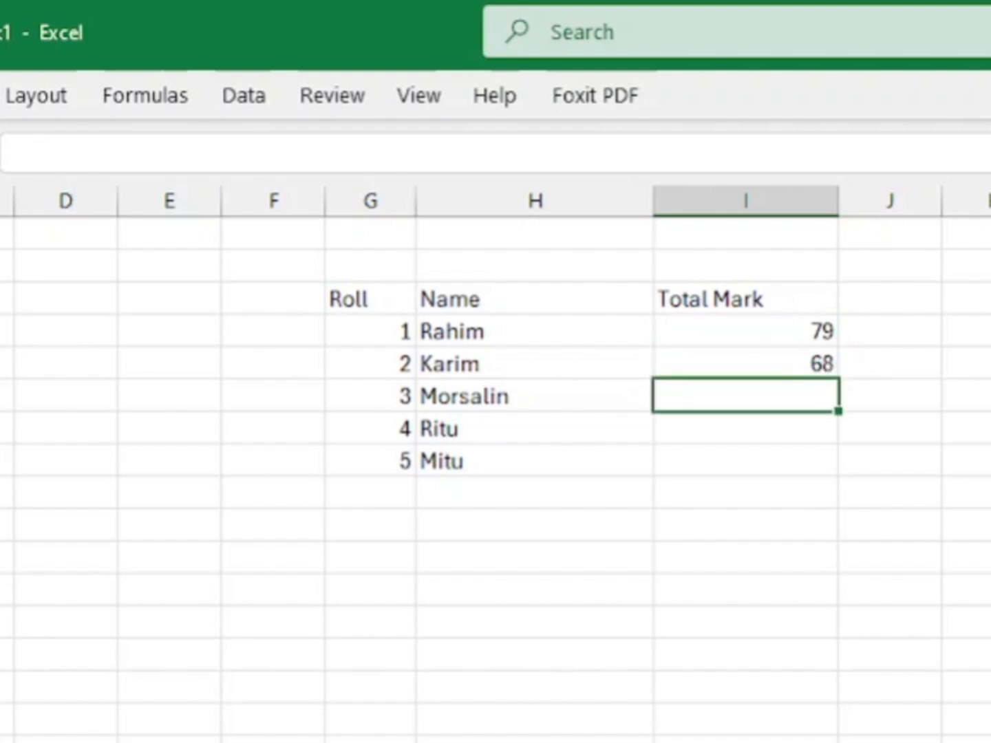
pyautogui.write('85')
pyautogui.press('Return')
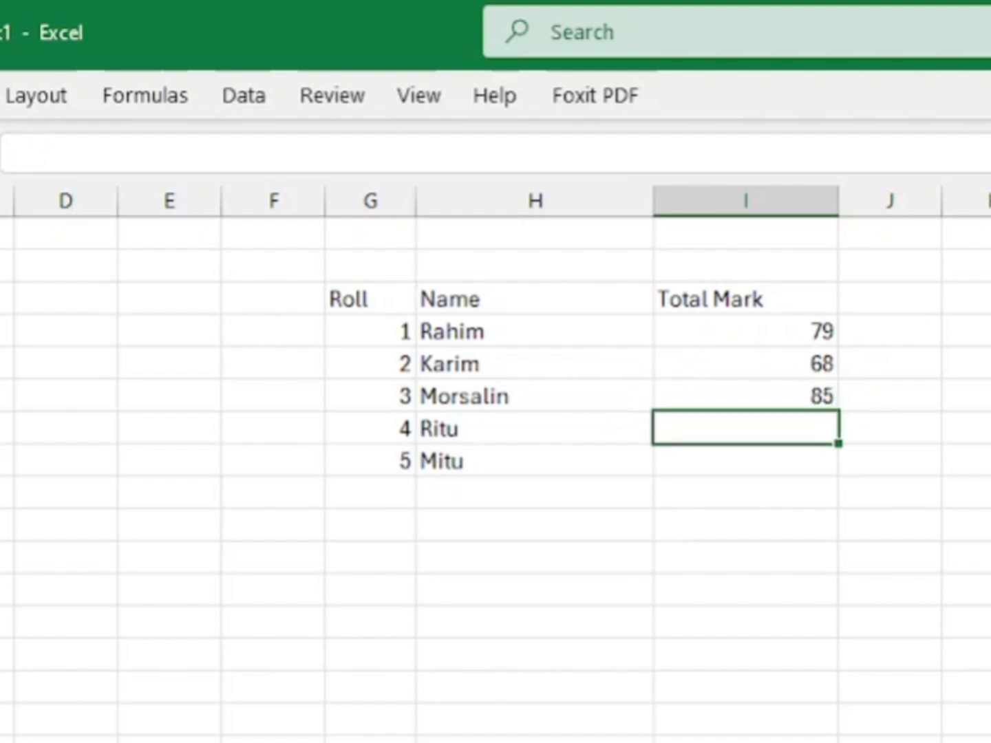
pyautogui.write('99')
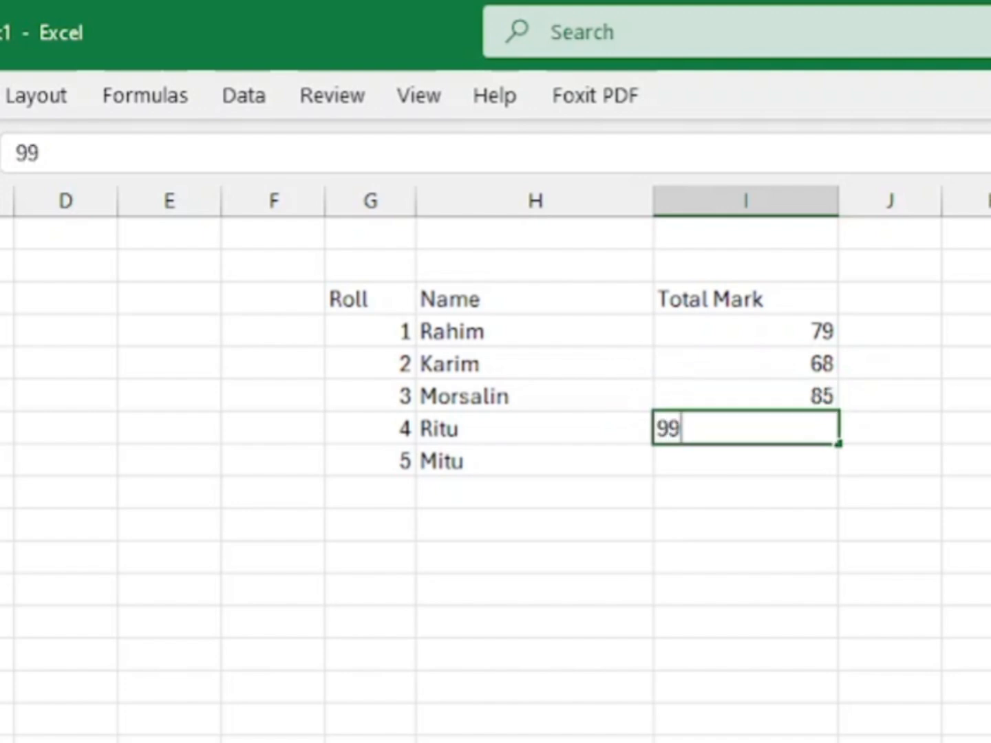
pyautogui.press('Return')
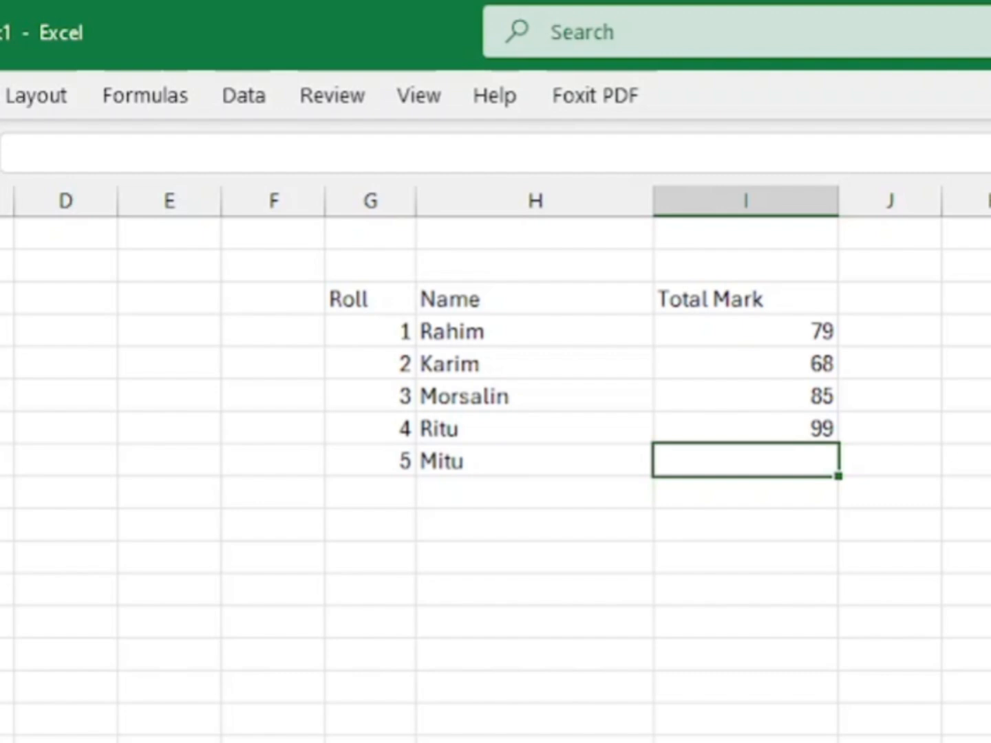
pyautogui.write('79')
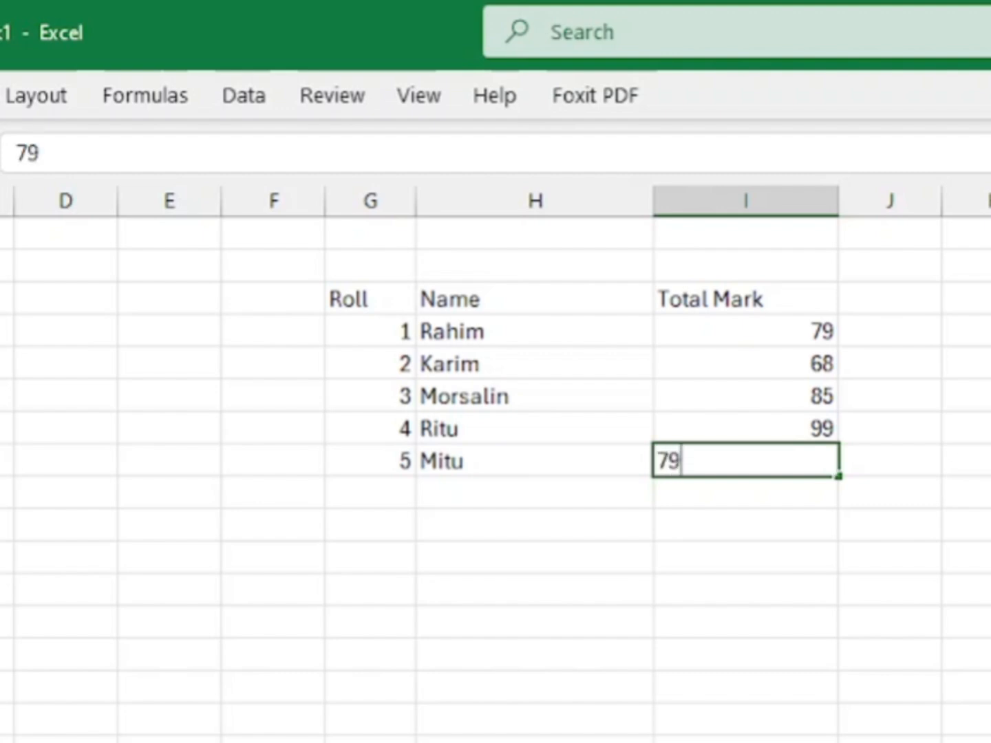
pyautogui.press('Return')
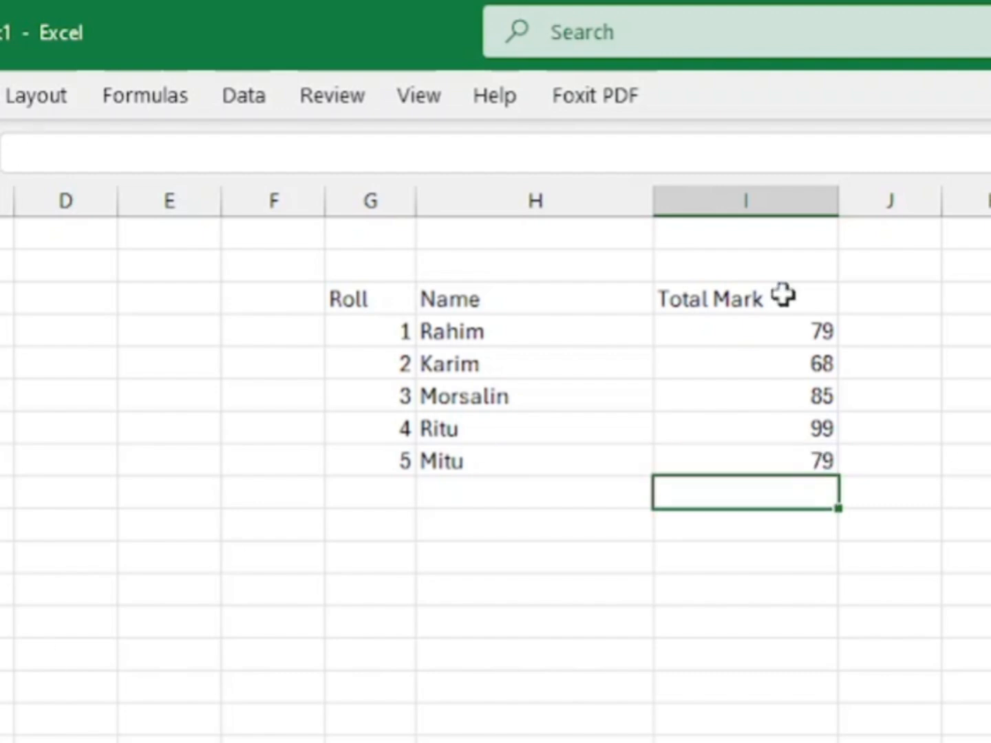
# Step: Narrow the Name and Total Mark columns and add the heading Result in the cell beside Total Mark
pyautogui.moveTo(653, 199); pyautogui.dragTo(598, 195)
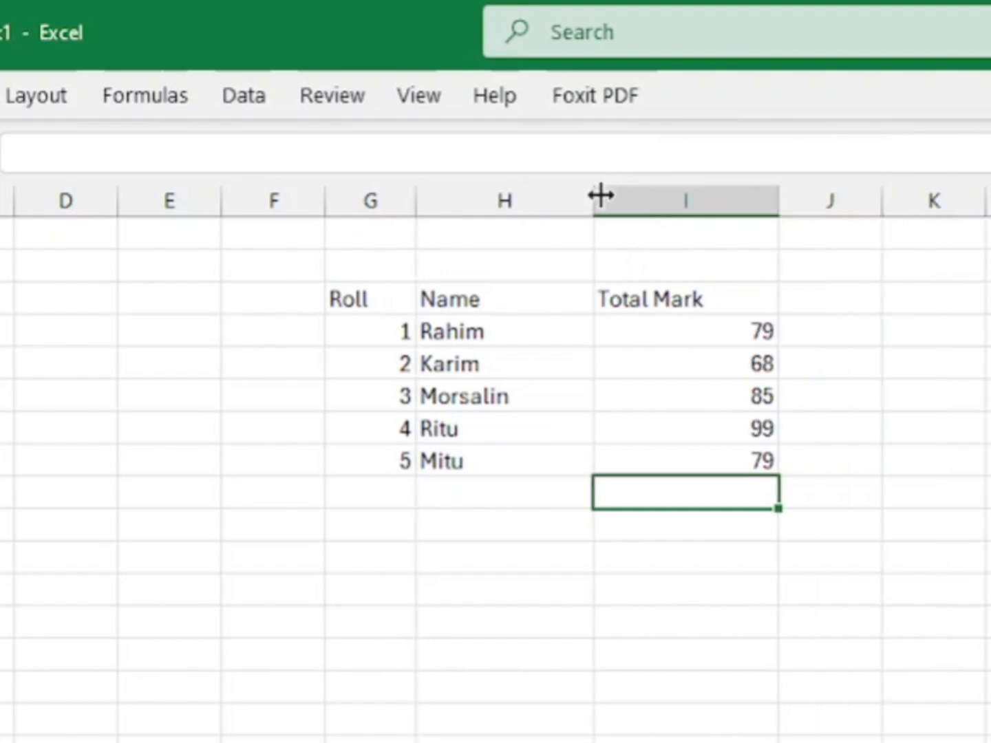
pyautogui.moveTo(778, 200); pyautogui.dragTo(716, 186)
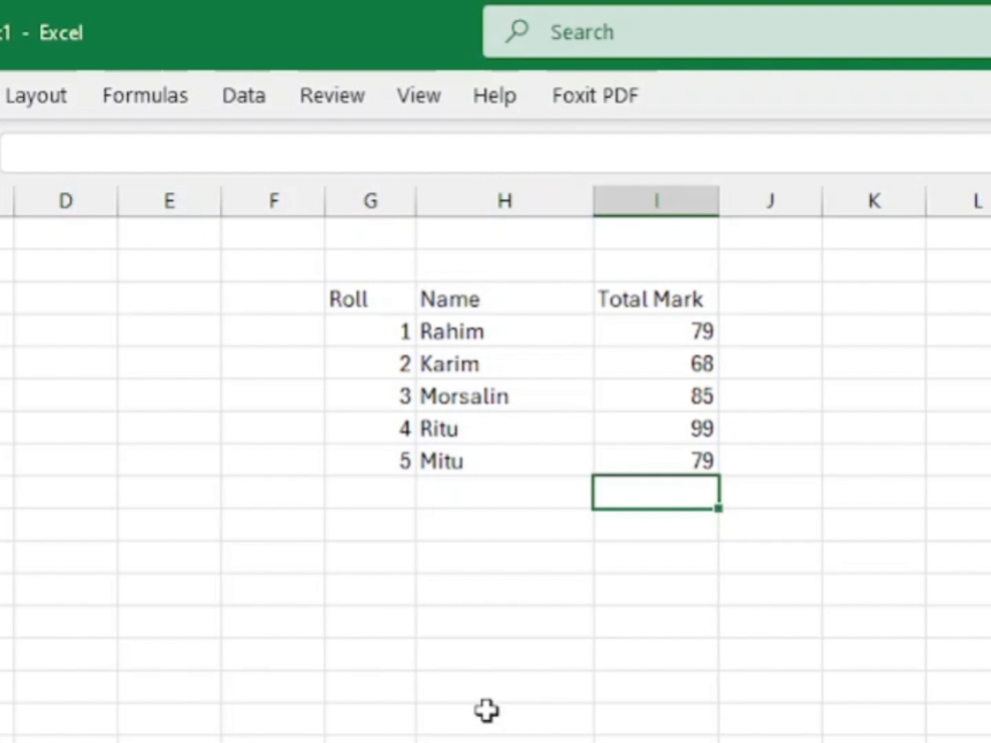
pyautogui.click(785, 296)
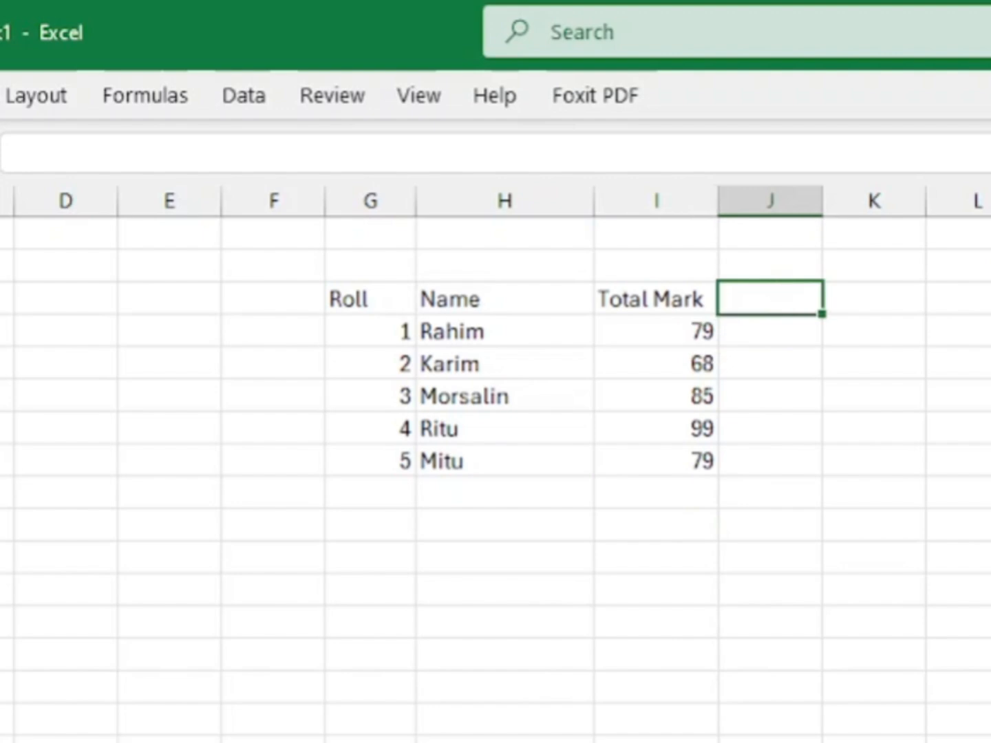
pyautogui.write('Res')
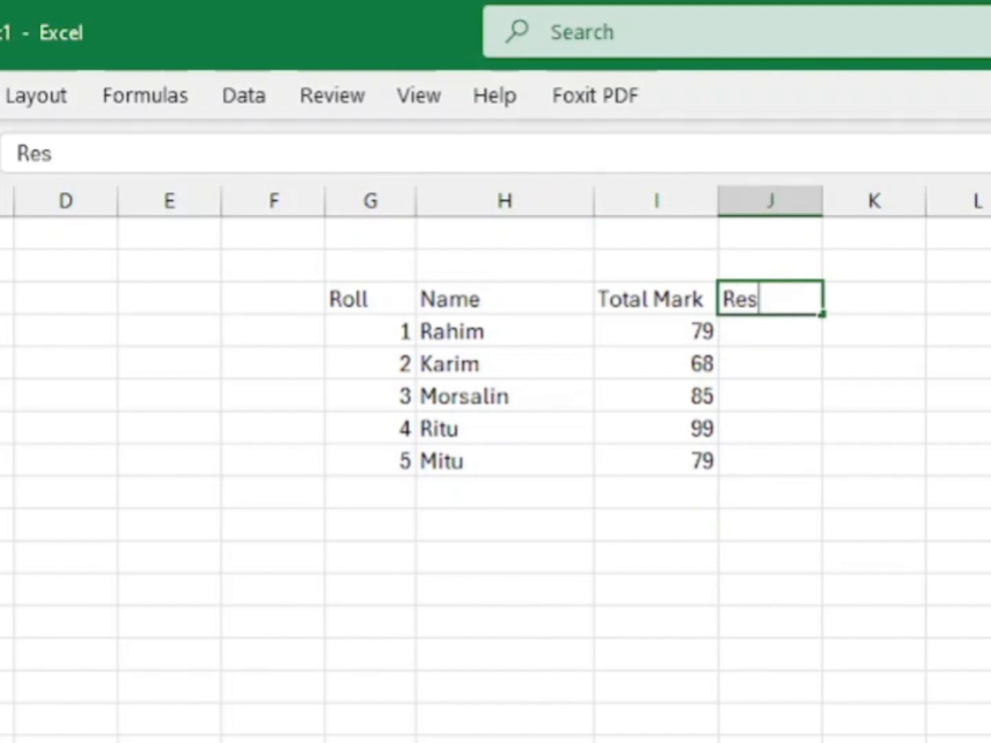
pyautogui.write('ult')
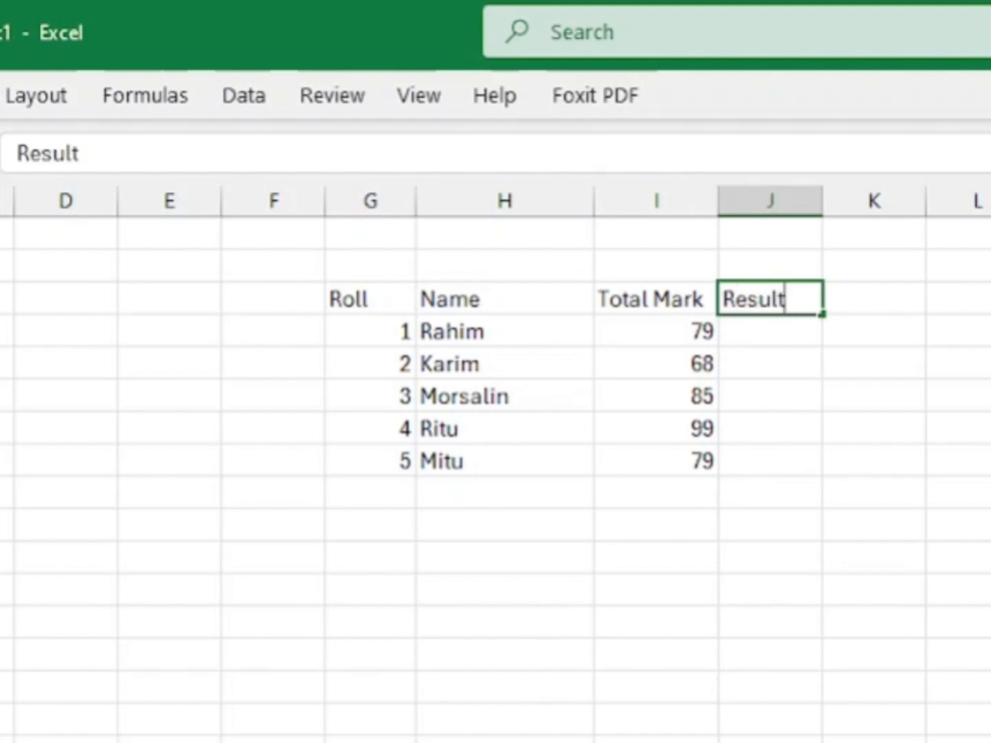
pyautogui.press('Return')
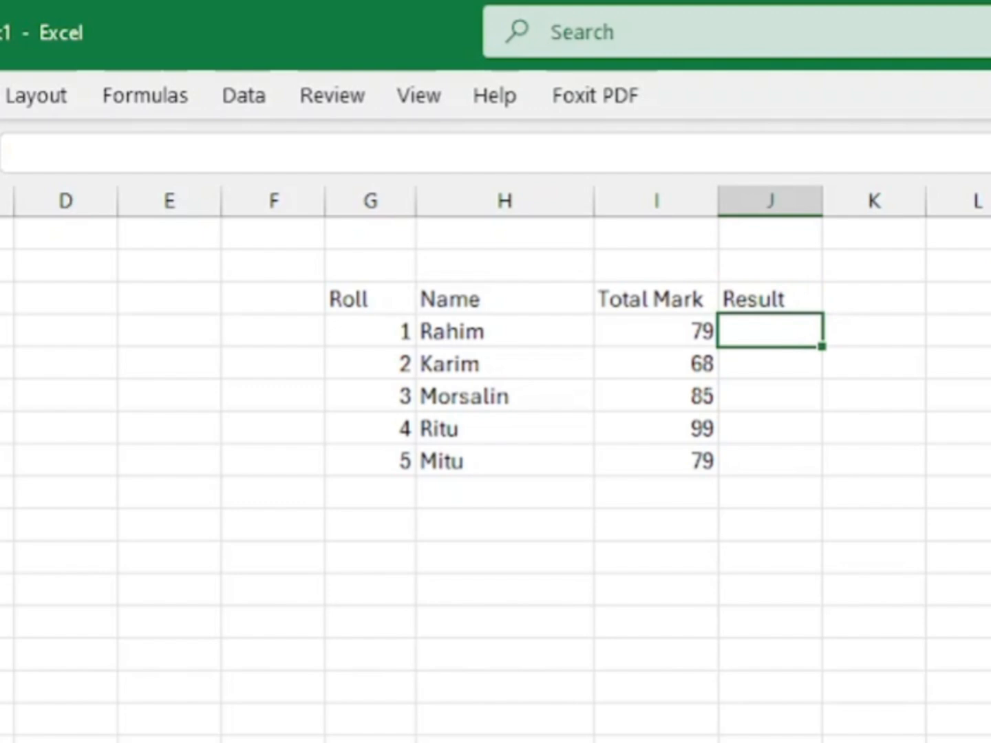
# Step: Enter the formula =RANK(I4,I4:I8,0) in the first Result cell, J4, to rank the marks in descending order
pyautogui.write('=ran')
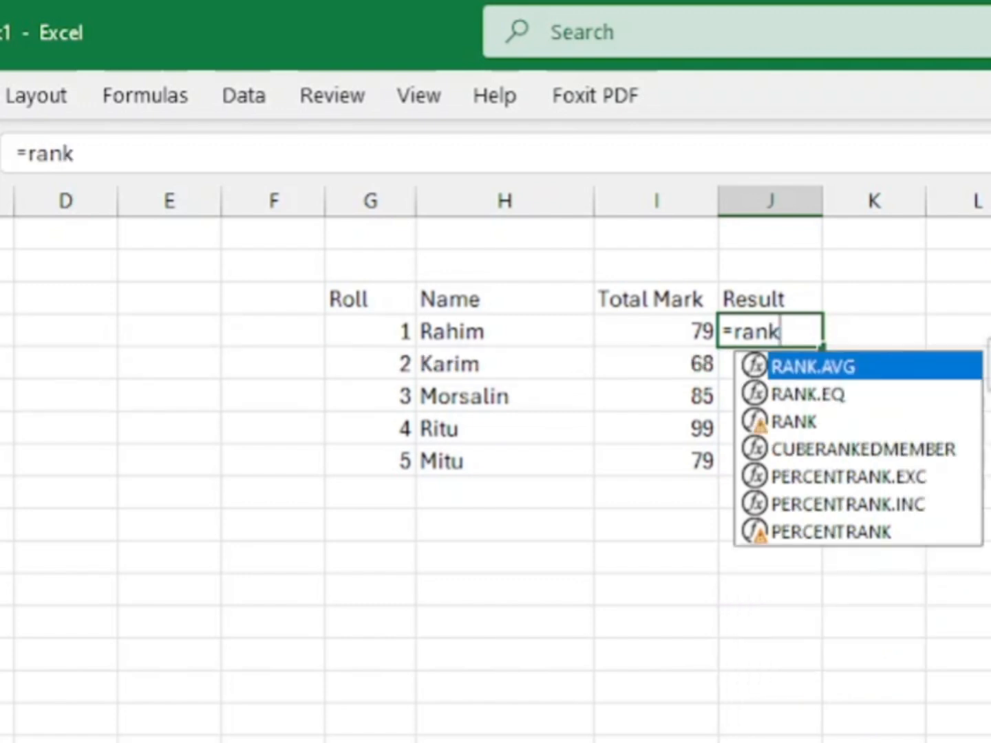
pyautogui.write('k')
pyautogui.click(785, 422)
pyautogui.doubleClick(785, 422)
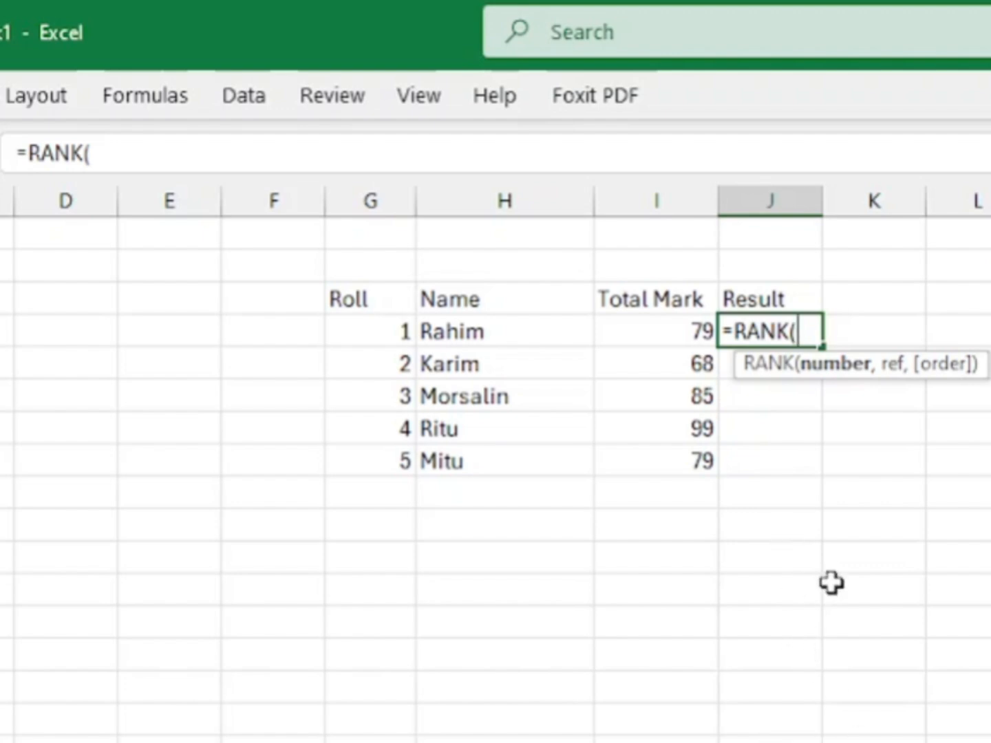
pyautogui.moveTo(675, 337)
pyautogui.mouseDown()
pyautogui.moveTo(672, 329)
pyautogui.moveTo(668, 397)
pyautogui.moveTo(678, 452)
pyautogui.moveTo(680, 325)
pyautogui.mouseUp()
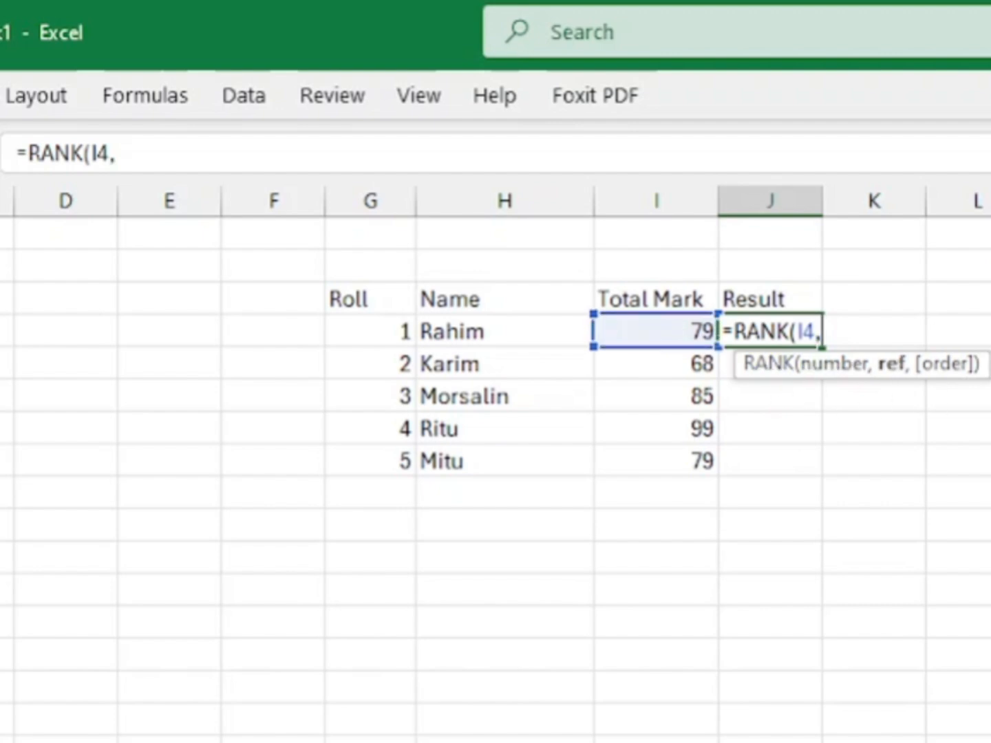
pyautogui.click(643, 328)
pyautogui.moveTo(644, 328); pyautogui.dragTo(657, 451)
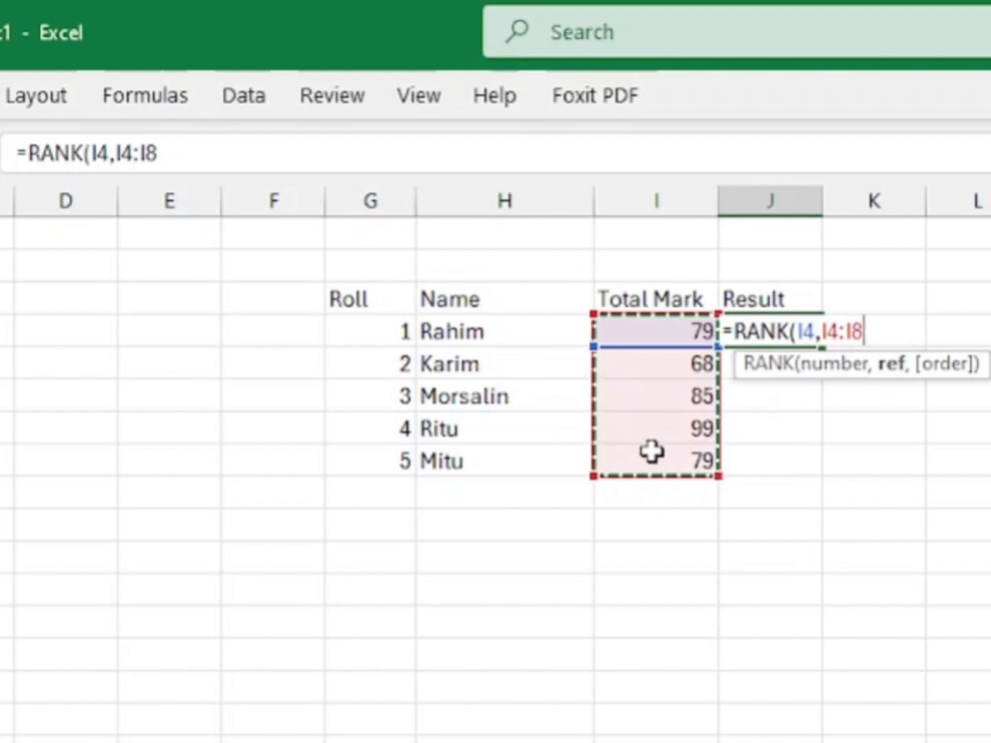
pyautogui.write(',')
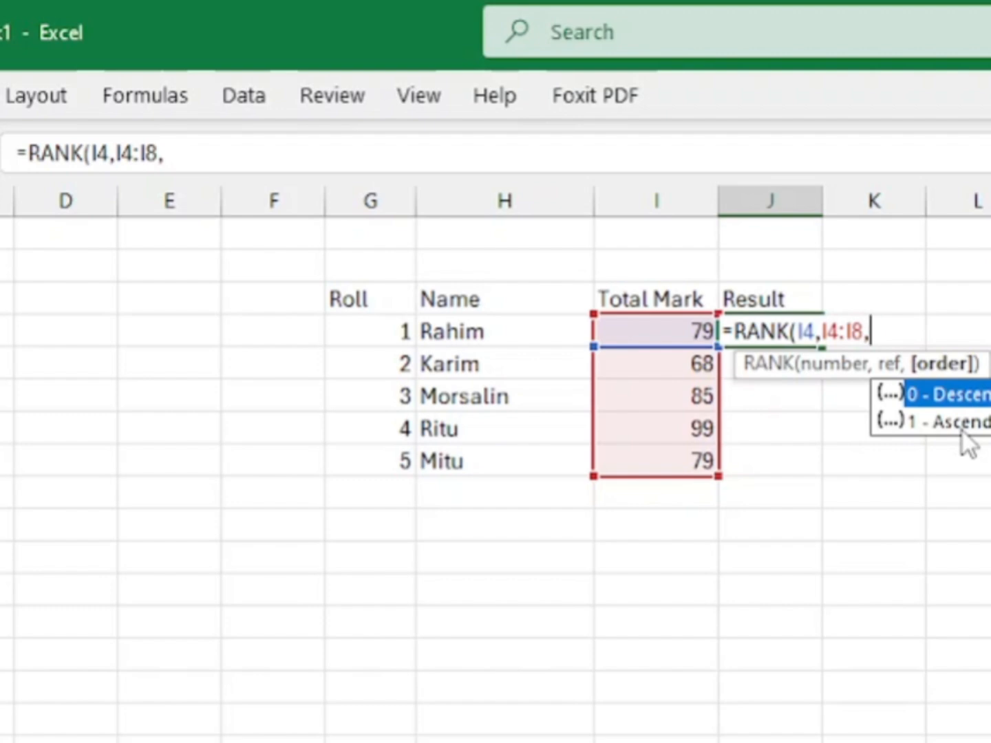
pyautogui.write('0)')
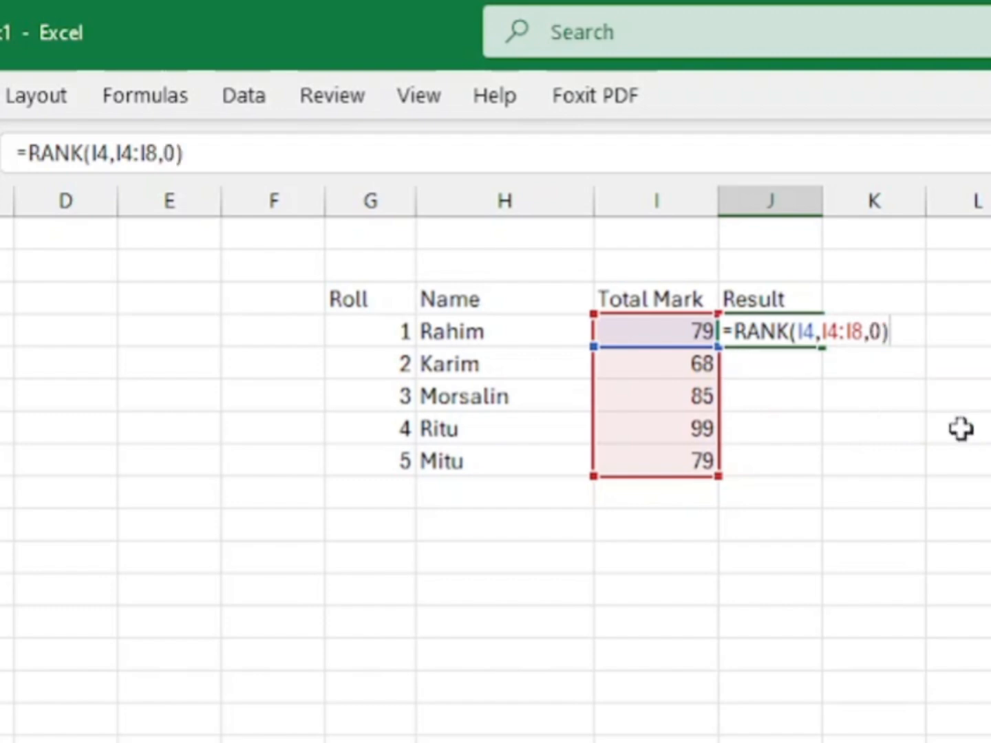
pyautogui.press('Return')
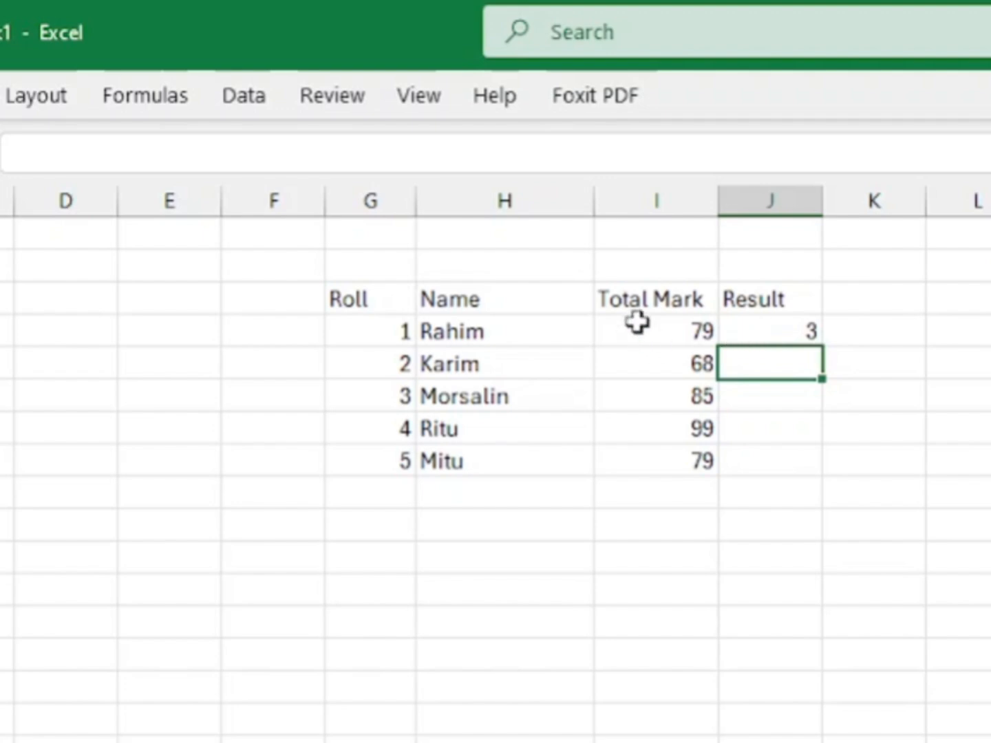
# Step: Try filling the rank formula from J4 down to J8, and clear the copies from J5:J8
pyautogui.moveTo(637, 319); pyautogui.dragTo(669, 450)
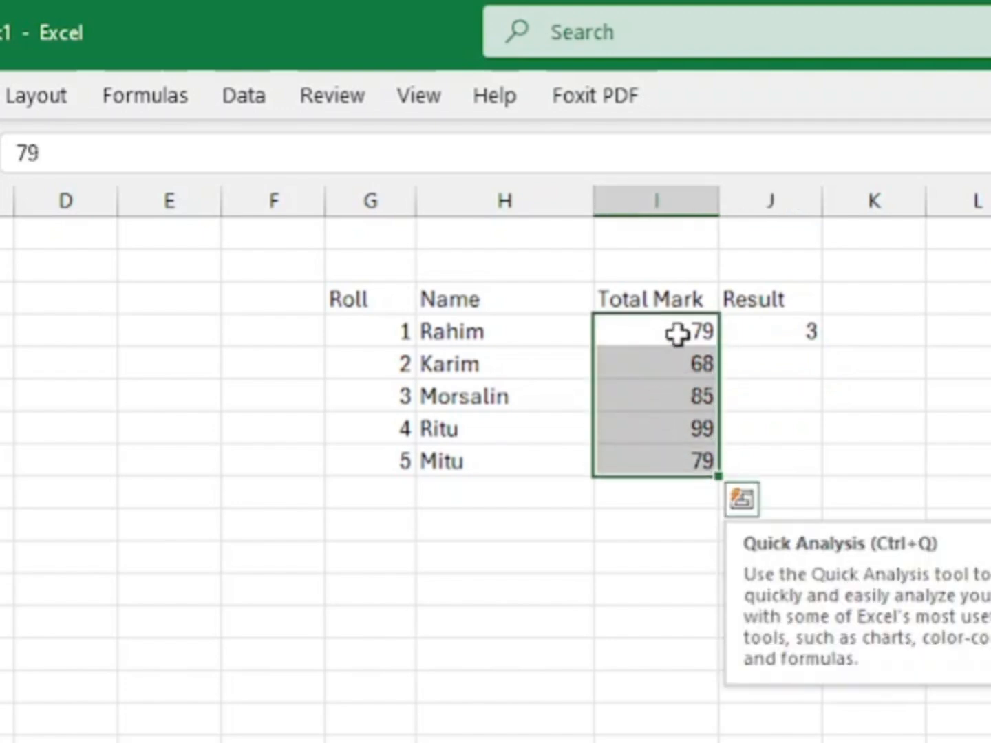
pyautogui.click(804, 329)
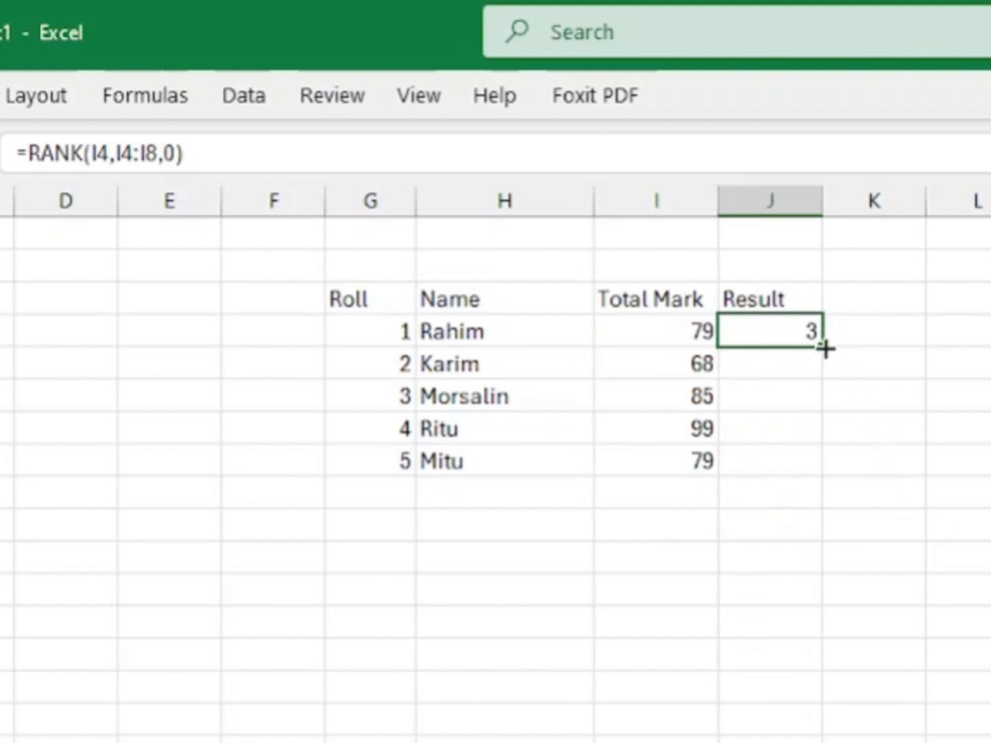
pyautogui.moveTo(826, 350); pyautogui.dragTo(840, 469)
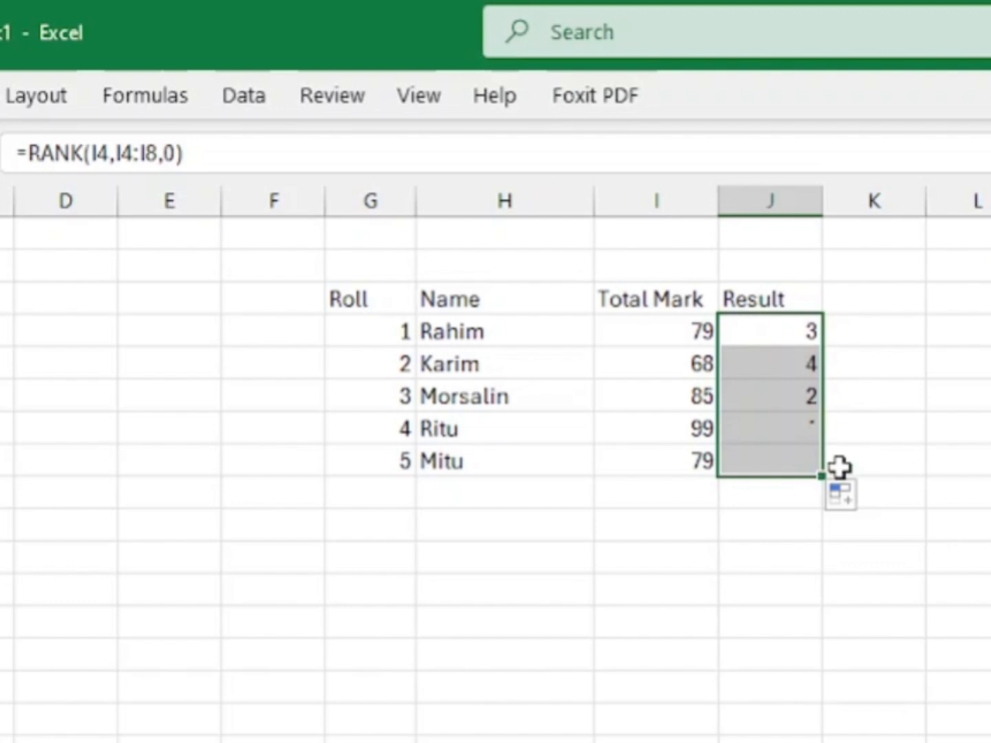
pyautogui.click(803, 707)
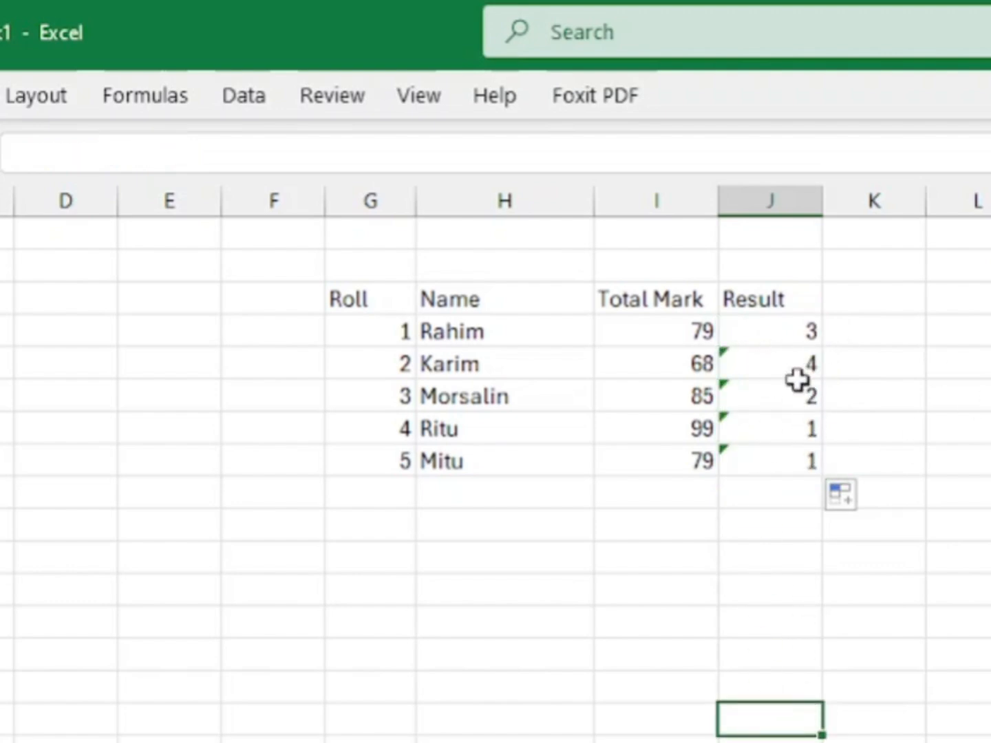
pyautogui.moveTo(792, 363); pyautogui.dragTo(795, 458)
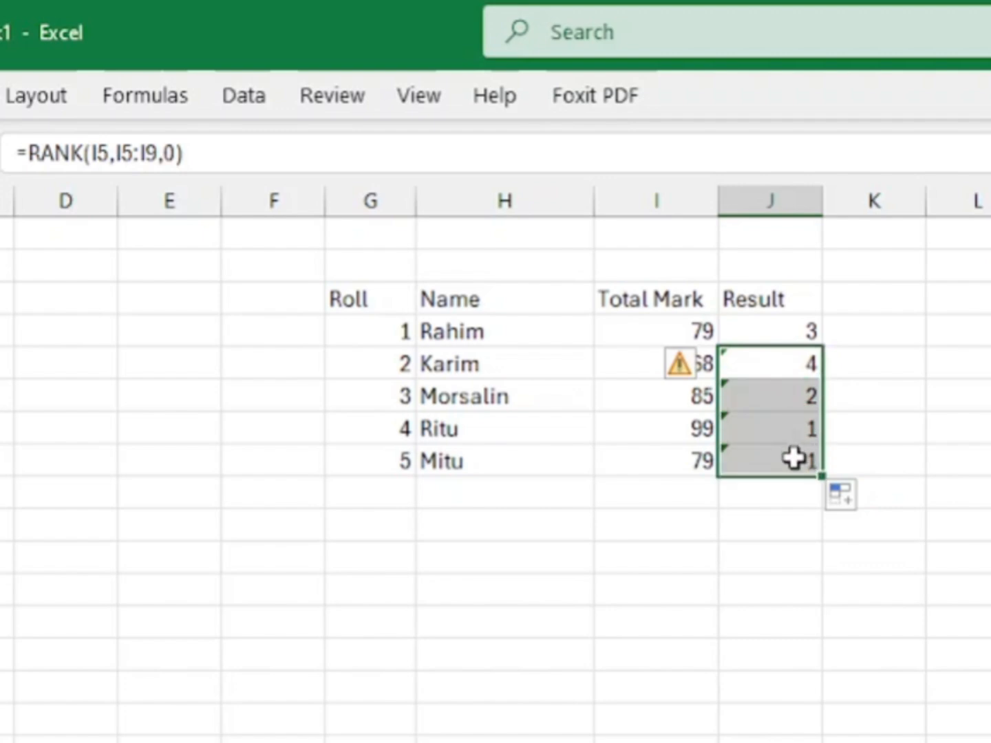
pyautogui.press('Delete')
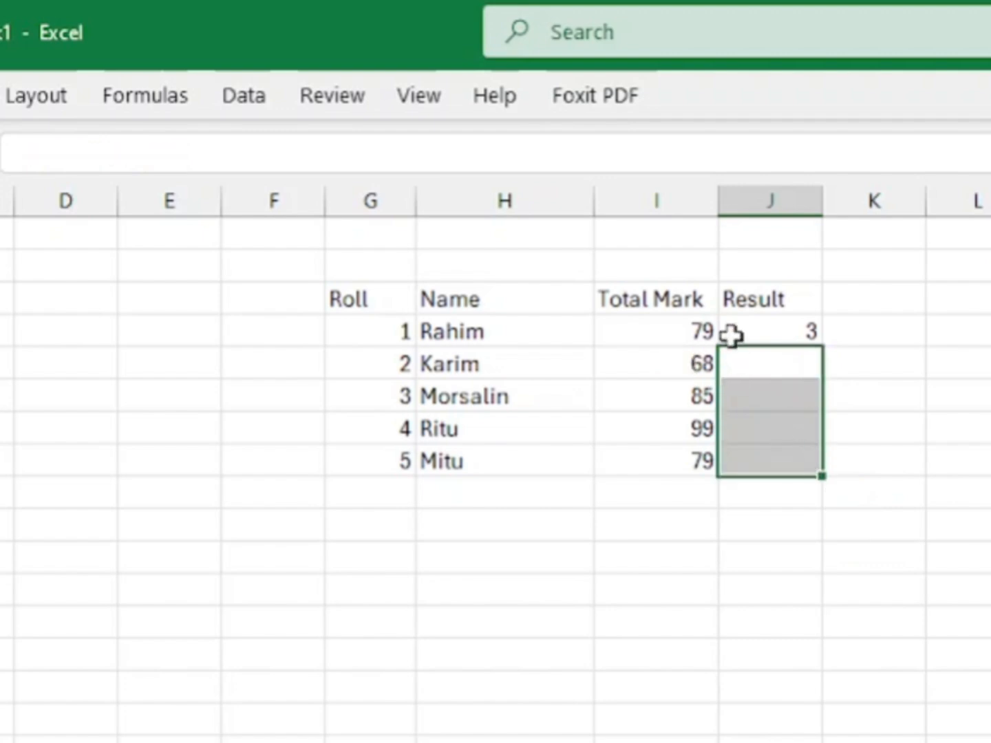
# Step: Make the start of the range in J4's rank formula absolute, so it reads =RANK(I4,$I$4:I8,0)
pyautogui.click(753, 329)
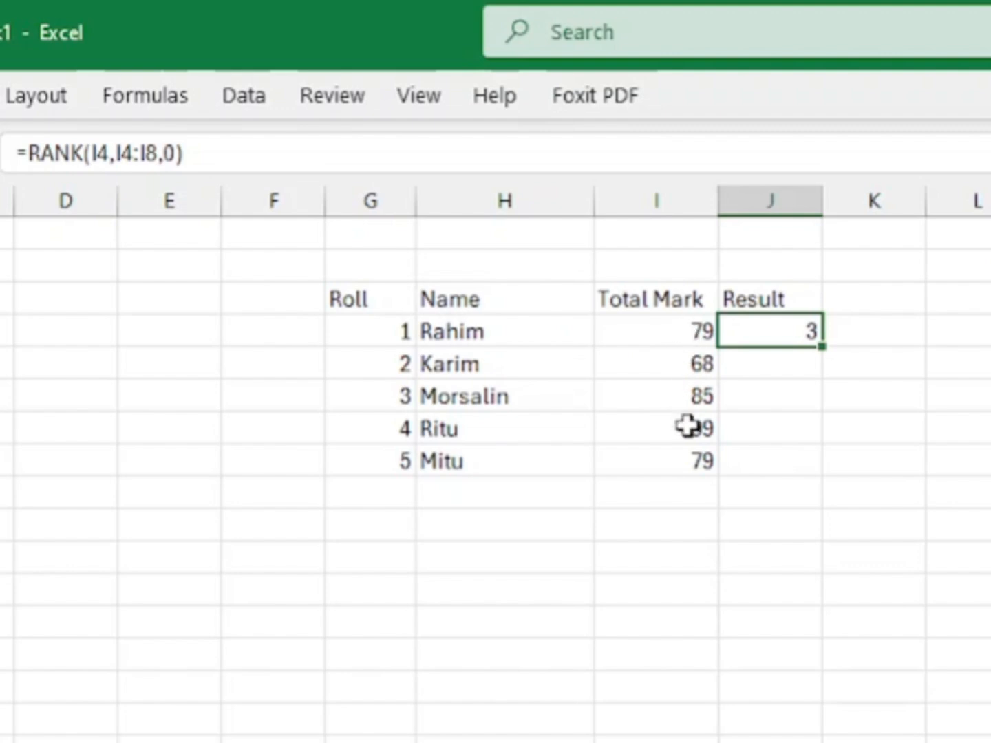
pyautogui.click(122, 153)
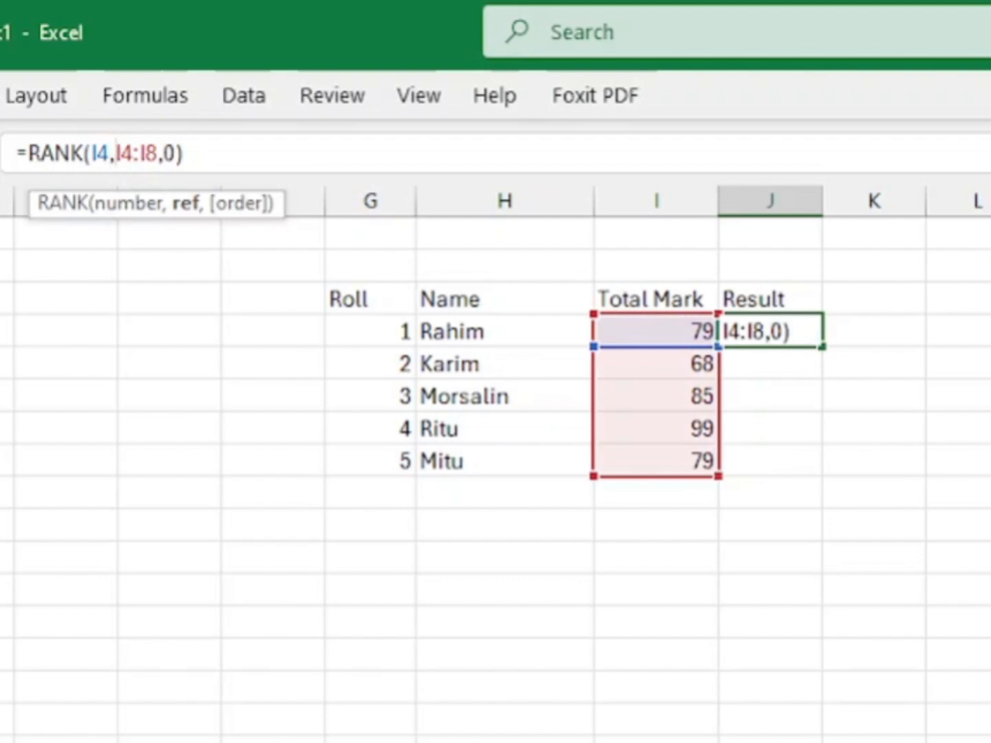
pyautogui.write('$')
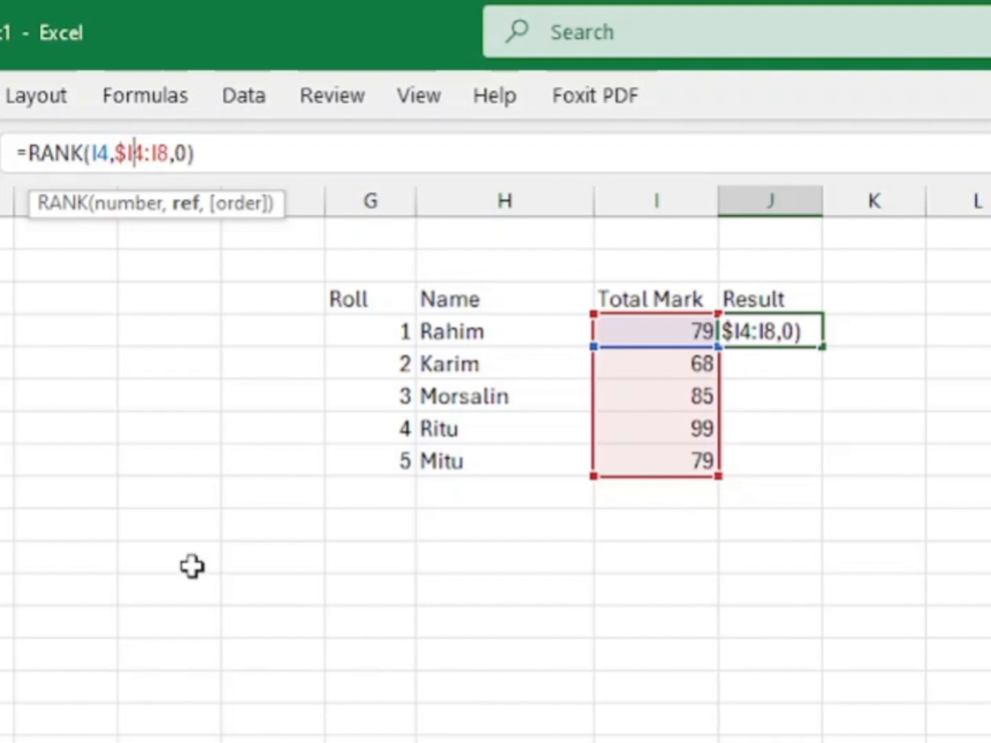
pyautogui.write('$')
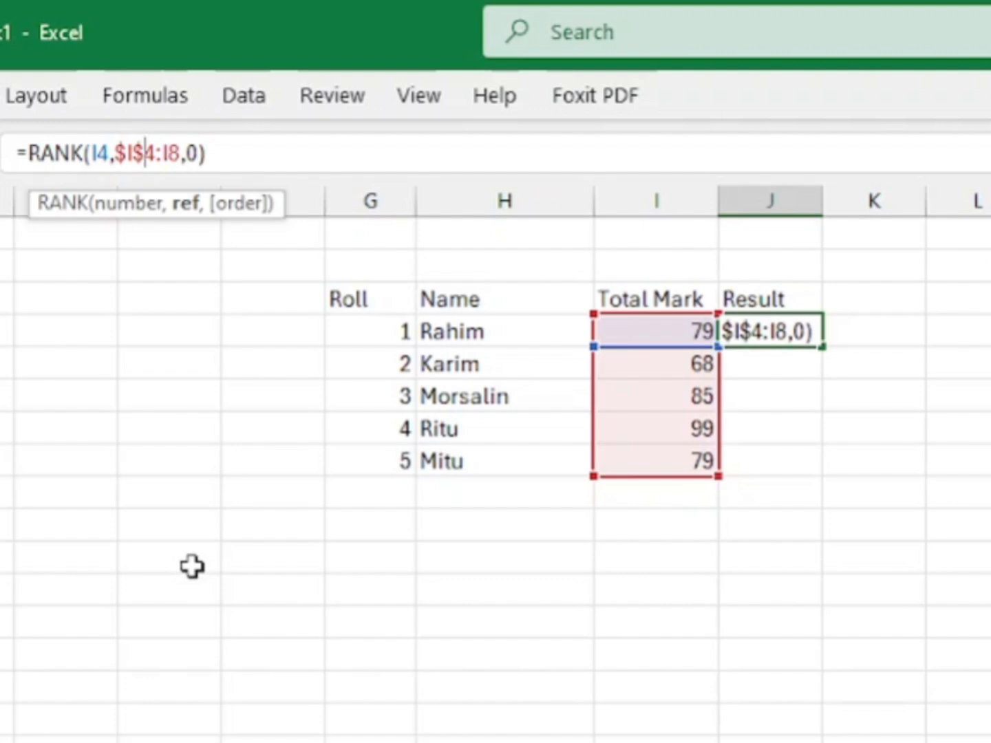
pyautogui.press('Return')
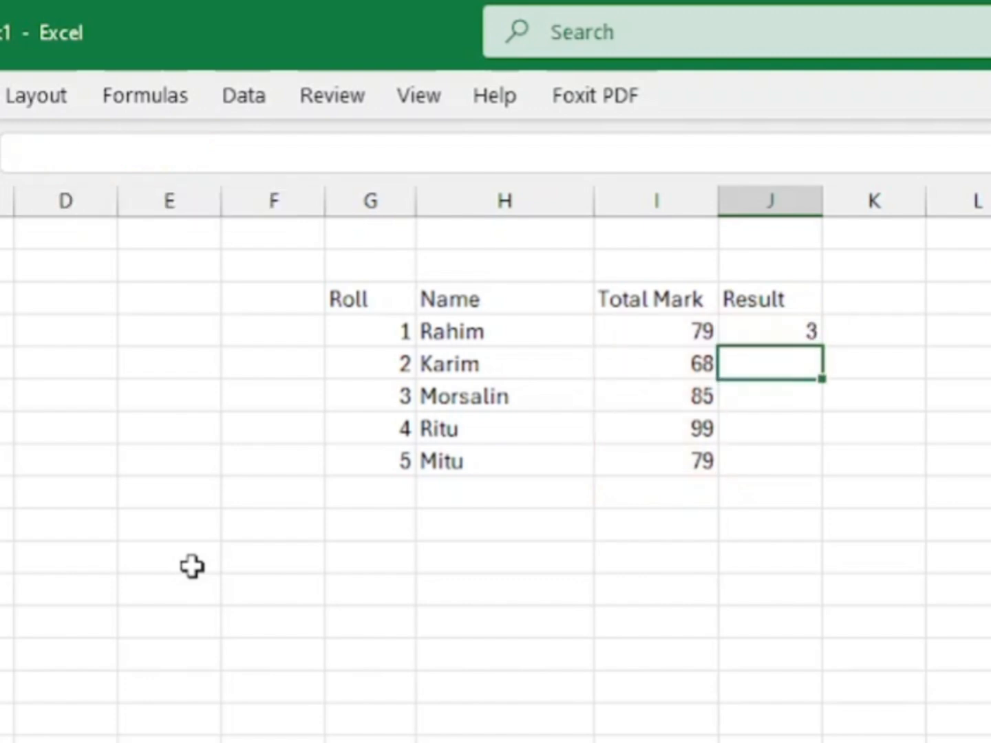
# Step: Fill the rank formula from J4 down to J8 and reselect J4 to check its formula
pyautogui.click(791, 335)
pyautogui.moveTo(823, 347); pyautogui.dragTo(844, 479)
pyautogui.click(902, 700)
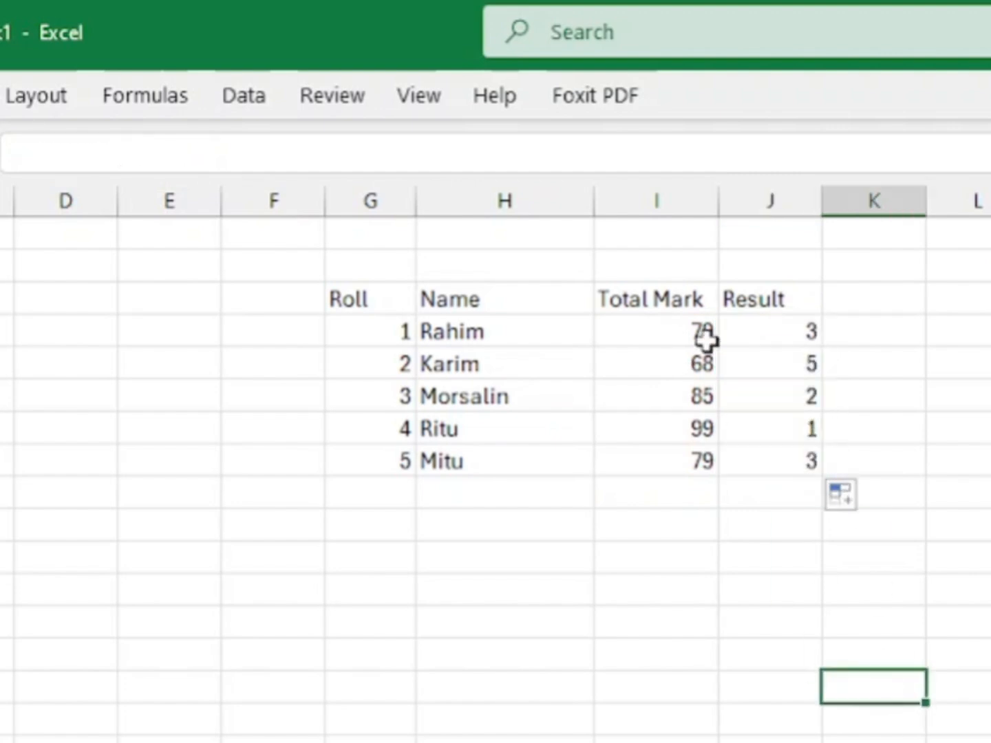
pyautogui.click(796, 332)
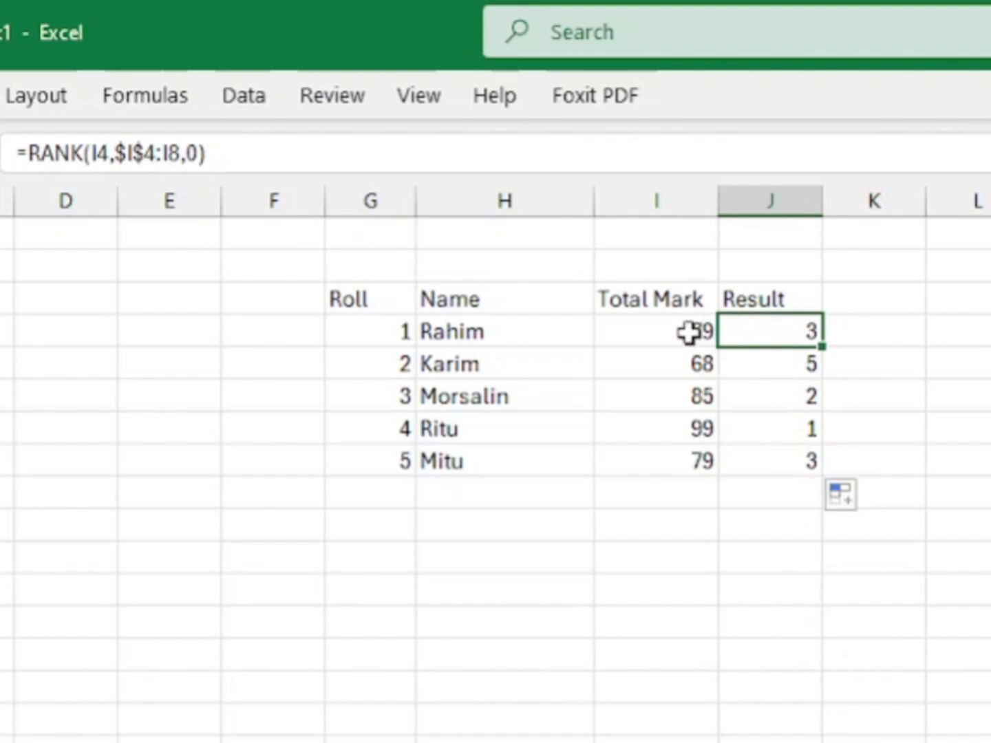
# Step: Compare the total mark in I8 with the rank formula in J4, and inspect the copied formula in J5
pyautogui.click(689, 451)
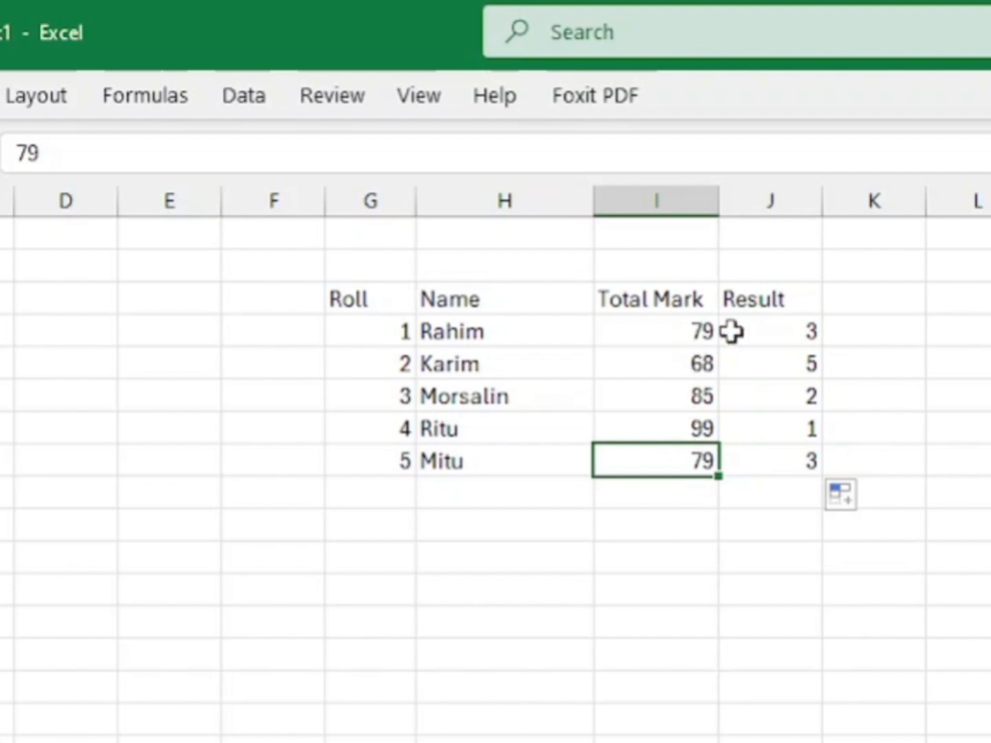
pyautogui.click(790, 329)
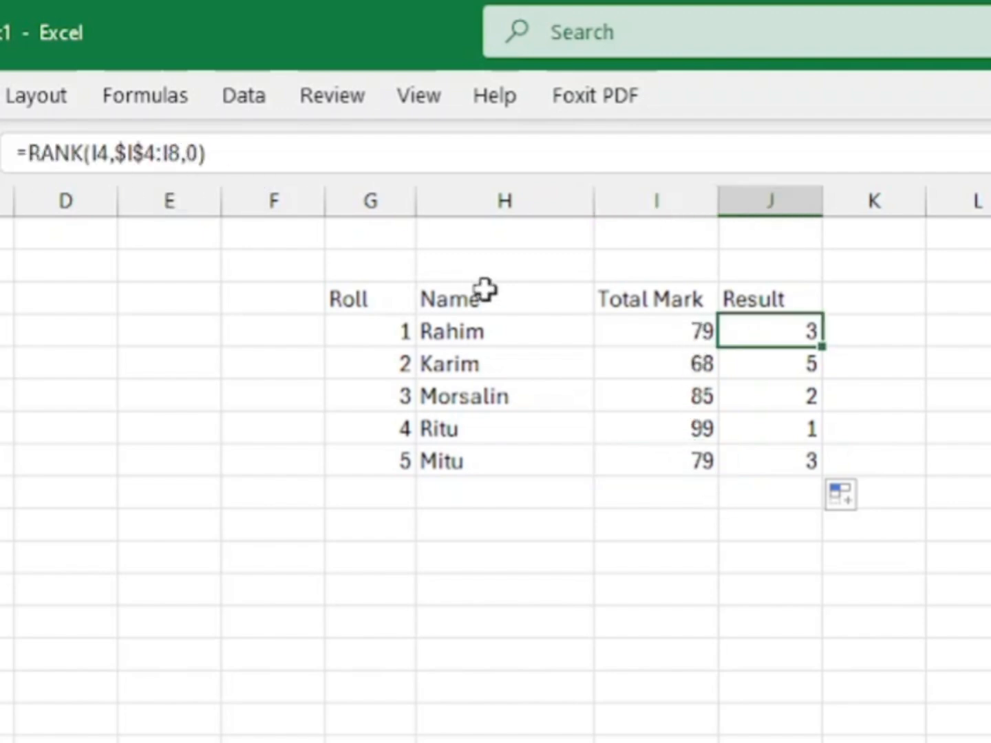
pyautogui.click(707, 460)
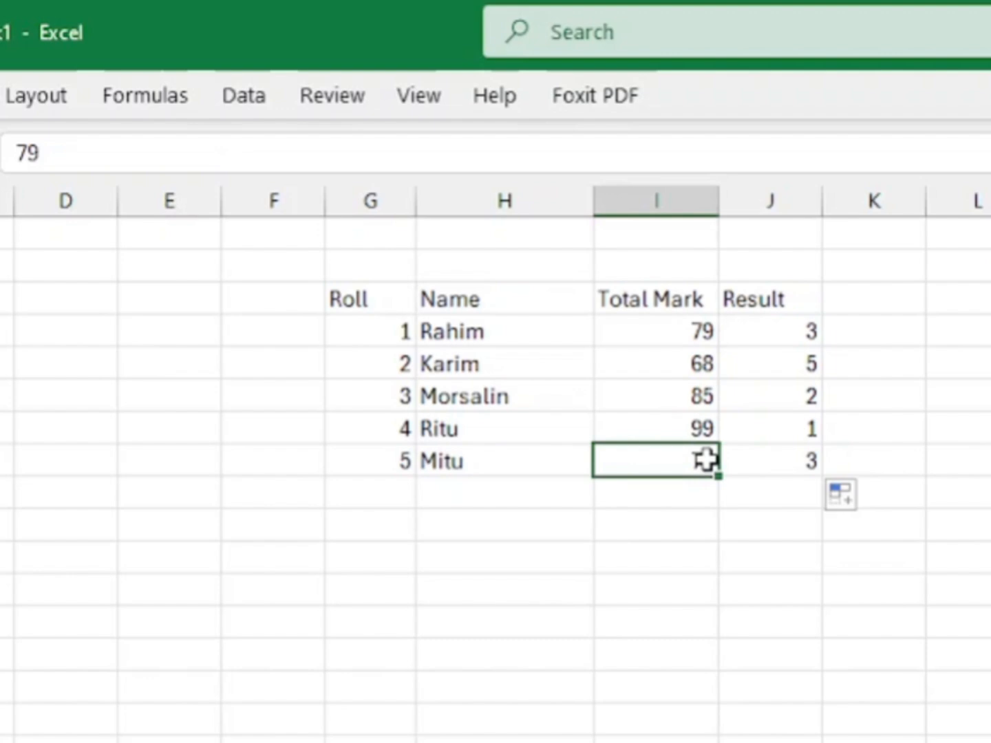
pyautogui.click(787, 324)
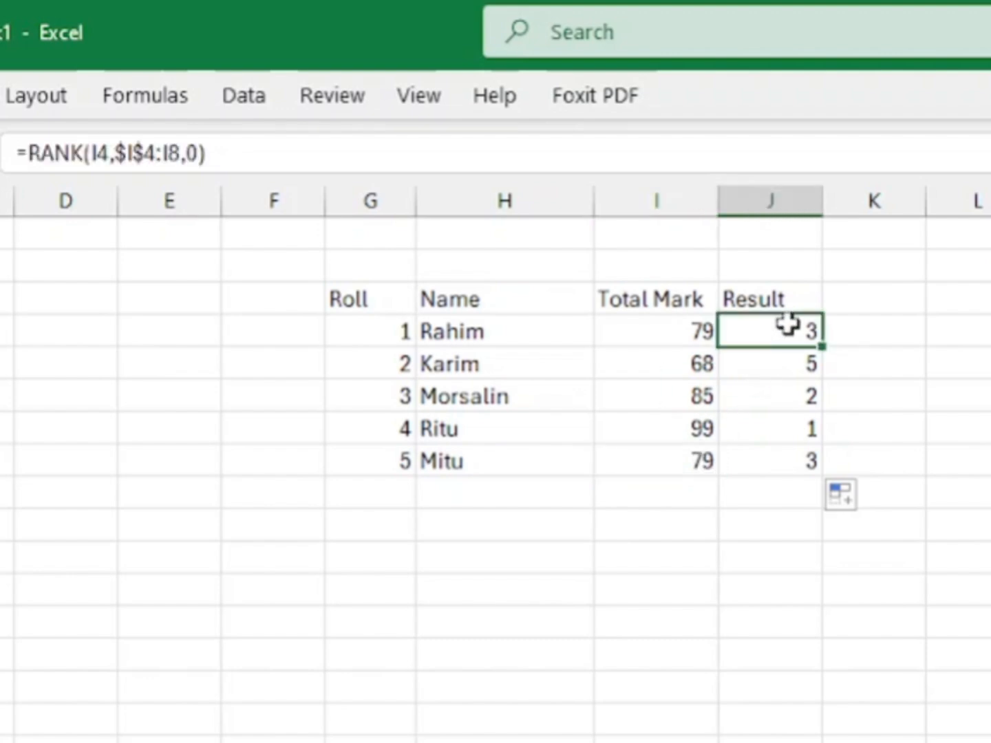
pyautogui.click(644, 455)
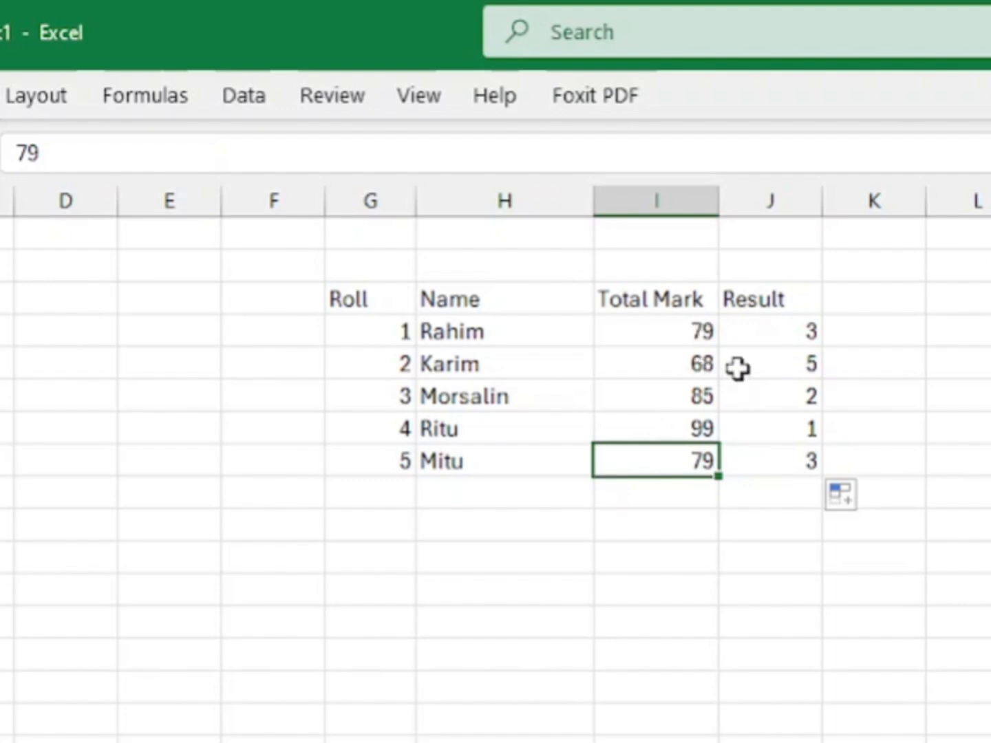
pyautogui.click(778, 359)
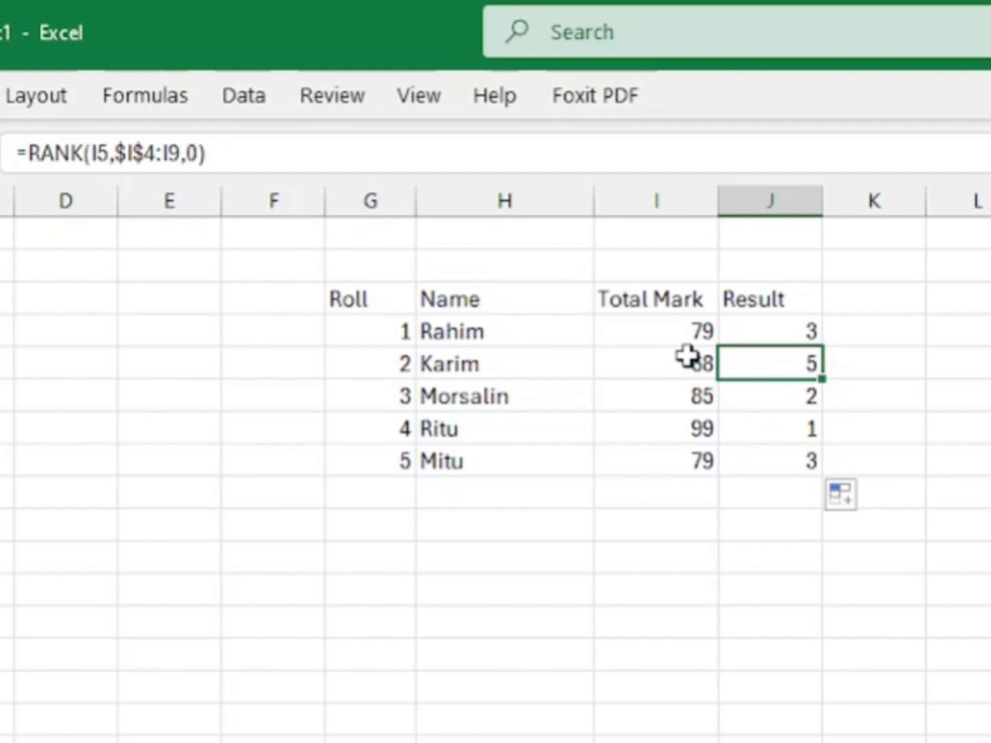
# Step: Make the end of the range in J4's rank formula absolute, so it reads =RANK(I4,$I$4:$I$8,0)
pyautogui.click(778, 332)
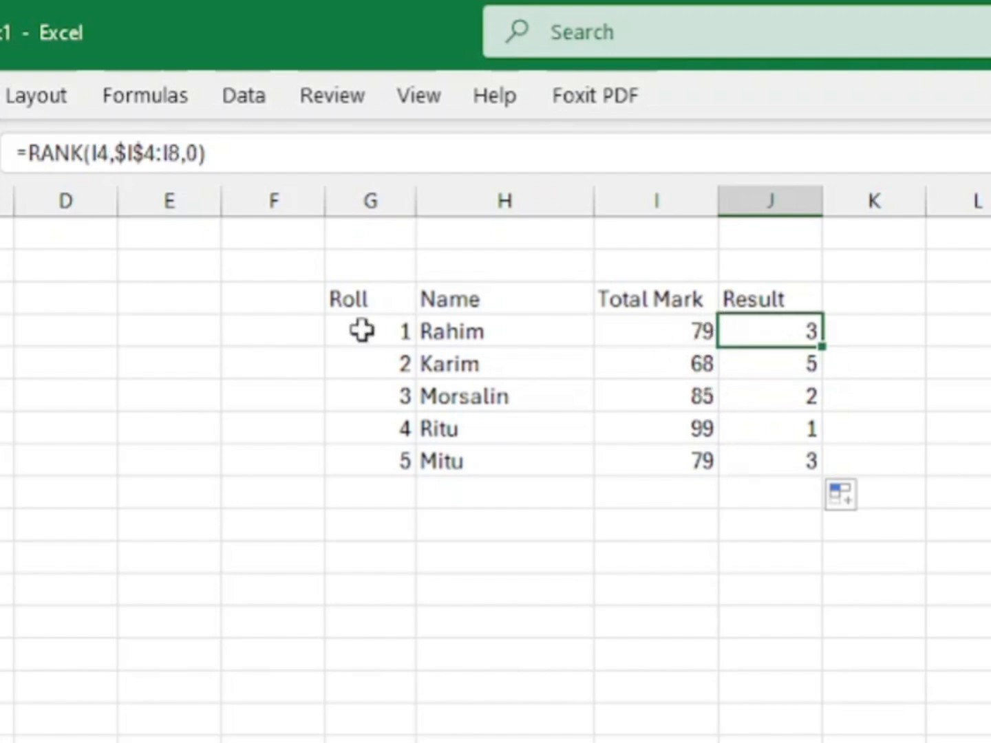
pyautogui.click(170, 146)
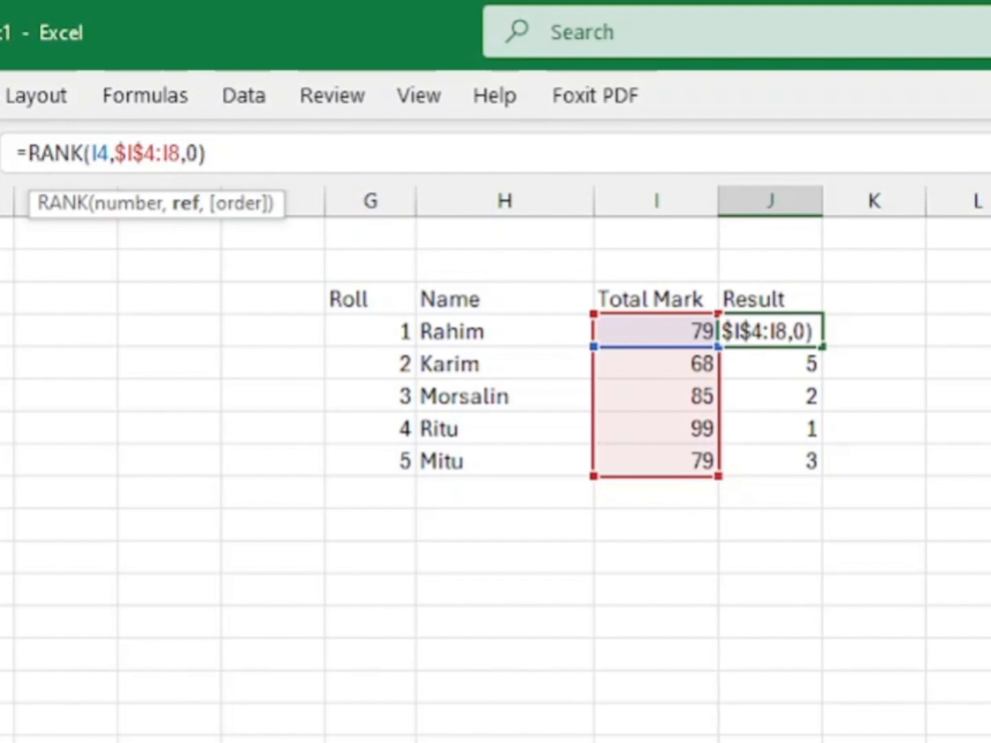
pyautogui.write('$I')
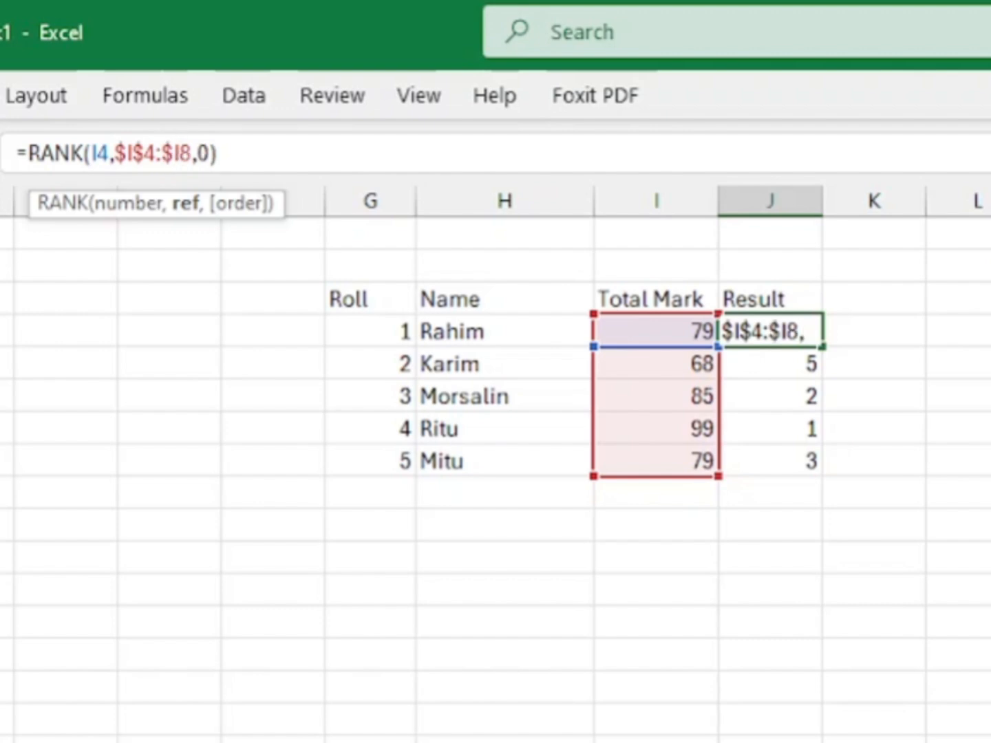
pyautogui.write('$')
pyautogui.press('Return')
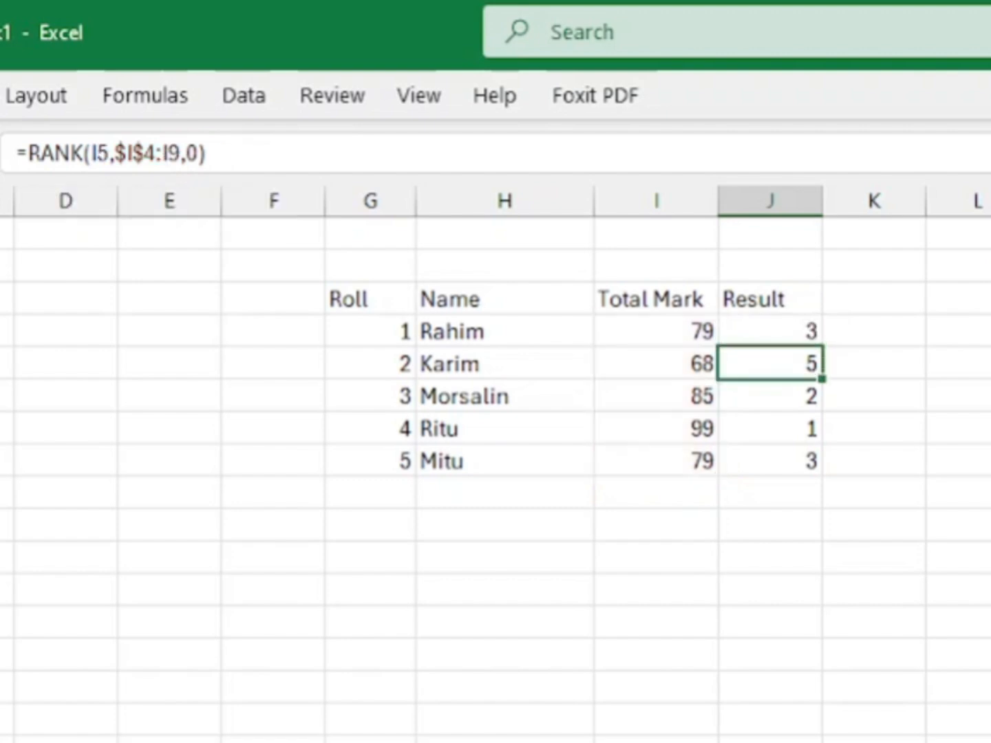
# Step: Fill the corrected rank formula with the fully absolute range from J4 down to J8
pyautogui.click(798, 332)
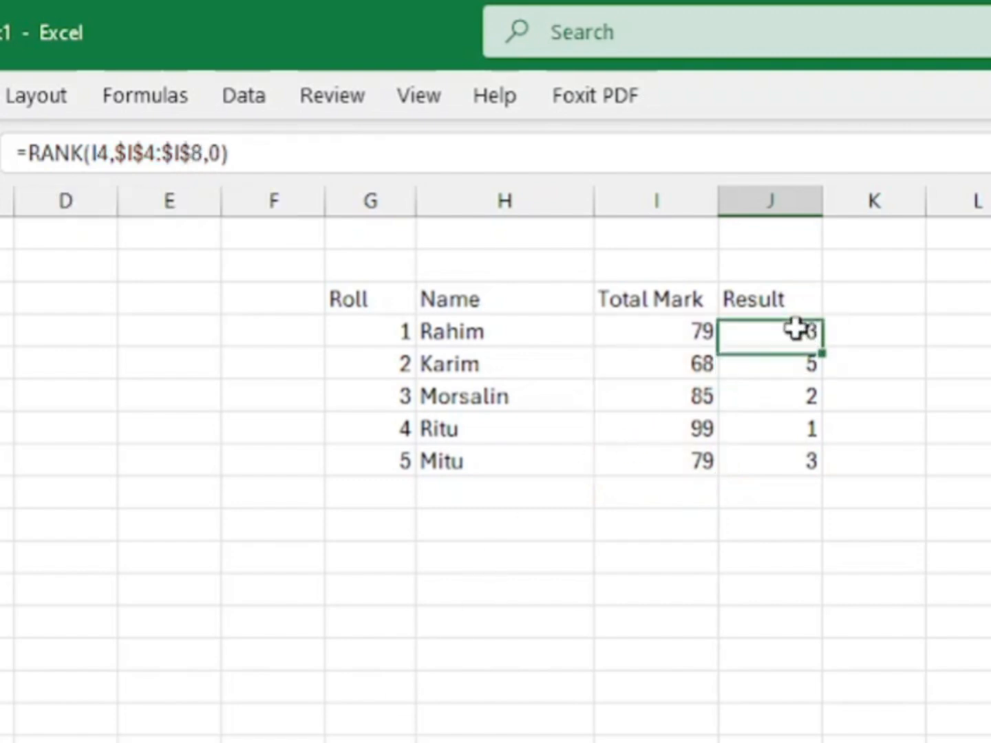
pyautogui.moveTo(823, 348); pyautogui.dragTo(840, 474)
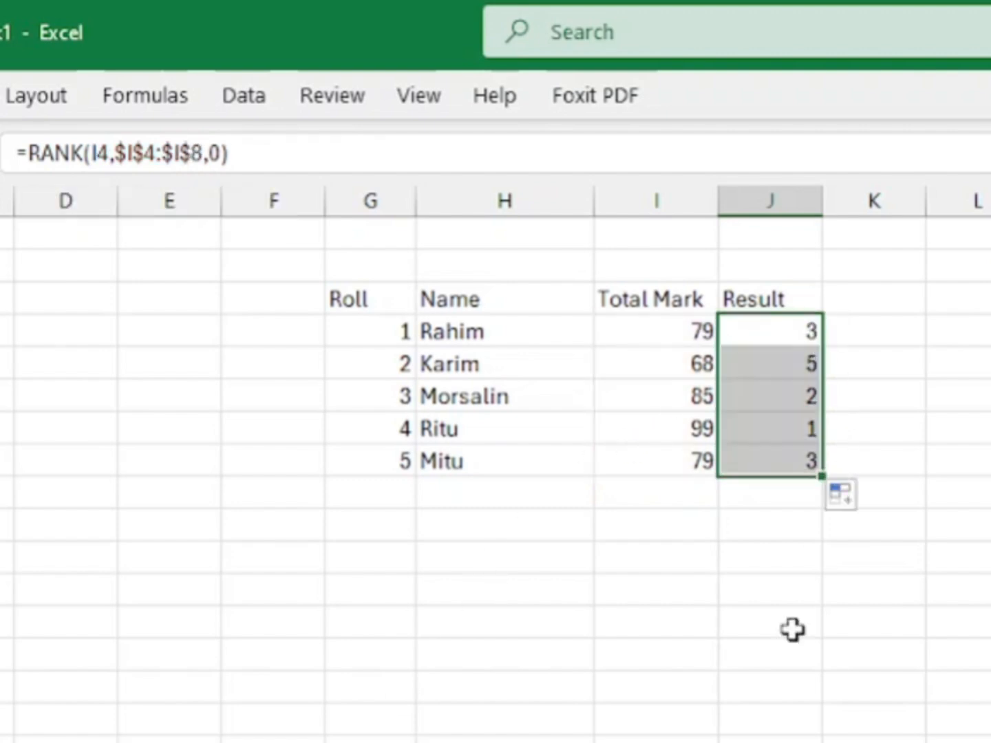
pyautogui.click(792, 560)
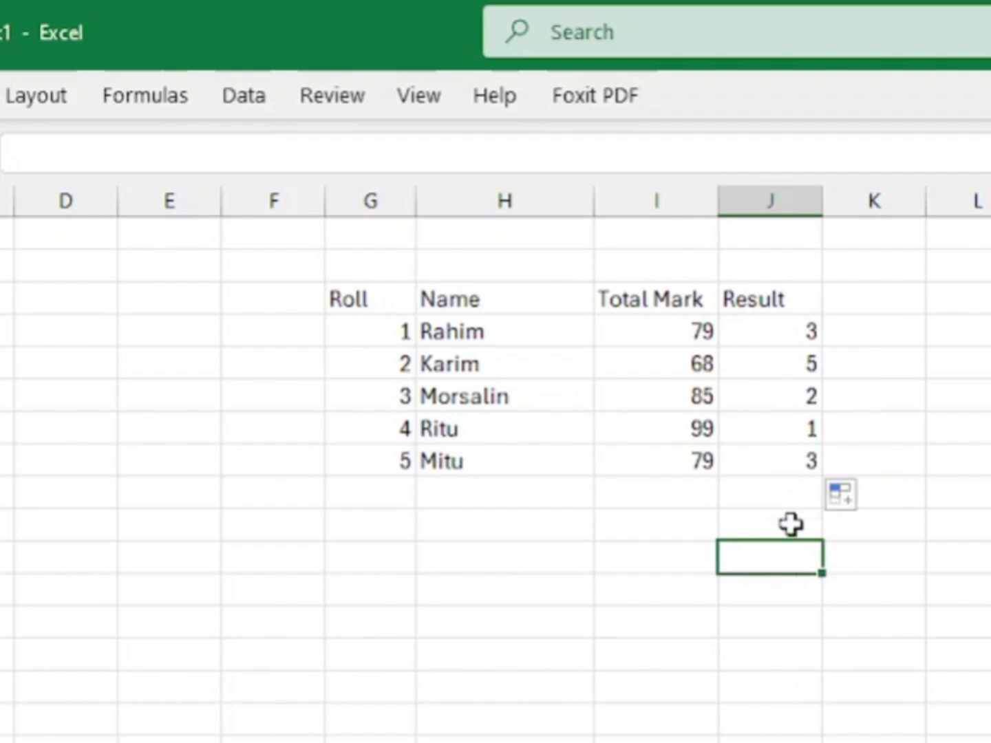
# Step: Examine the rank formulas in J4 through J8 cell by cell and compare each rank with its total mark
pyautogui.click(802, 360)
pyautogui.click(799, 329)
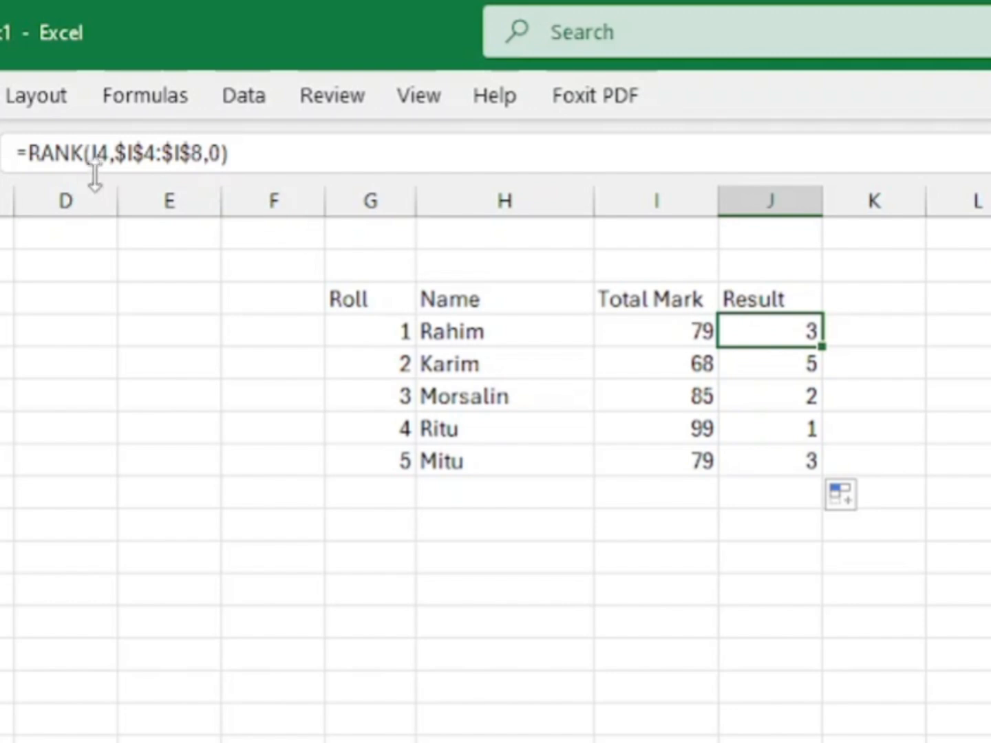
pyautogui.click(798, 366)
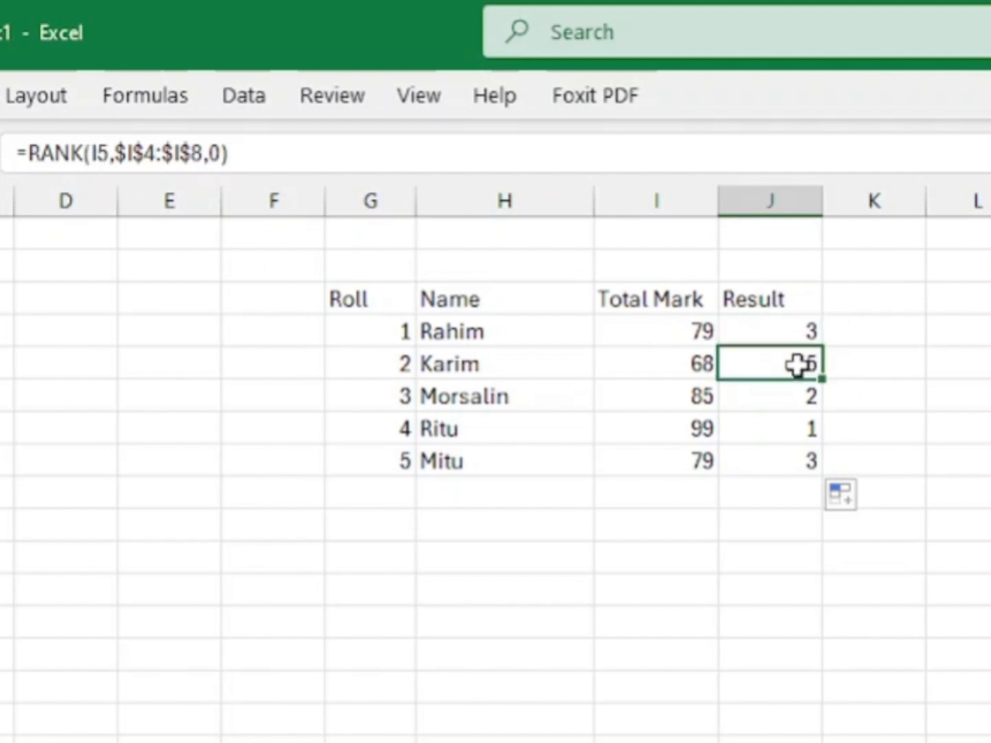
pyautogui.click(795, 393)
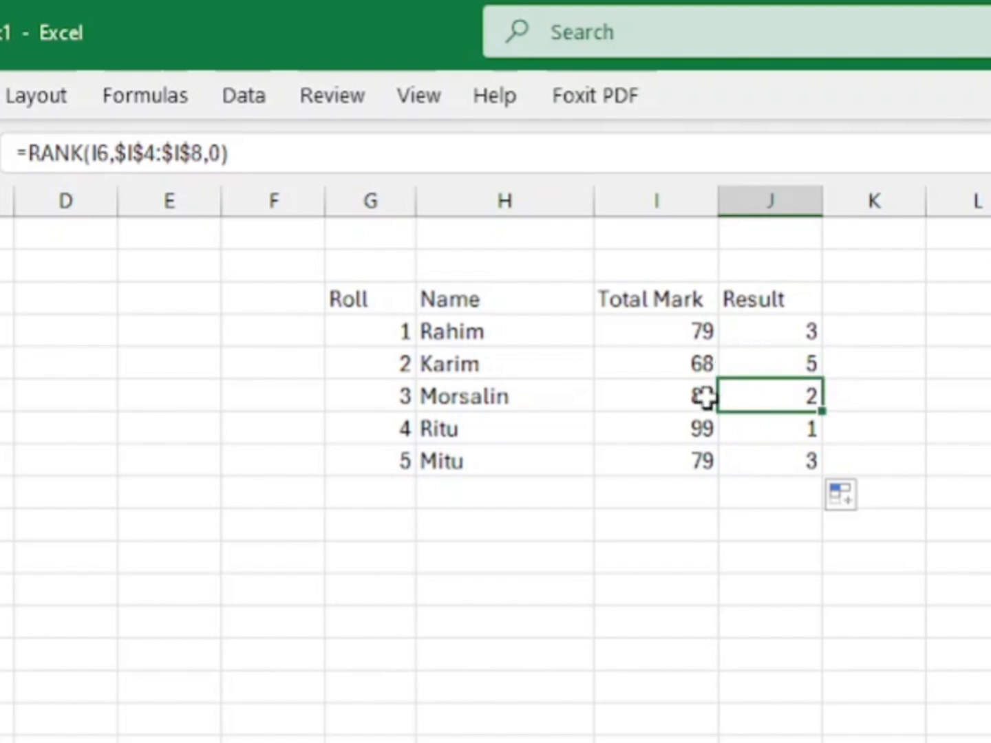
pyautogui.click(802, 431)
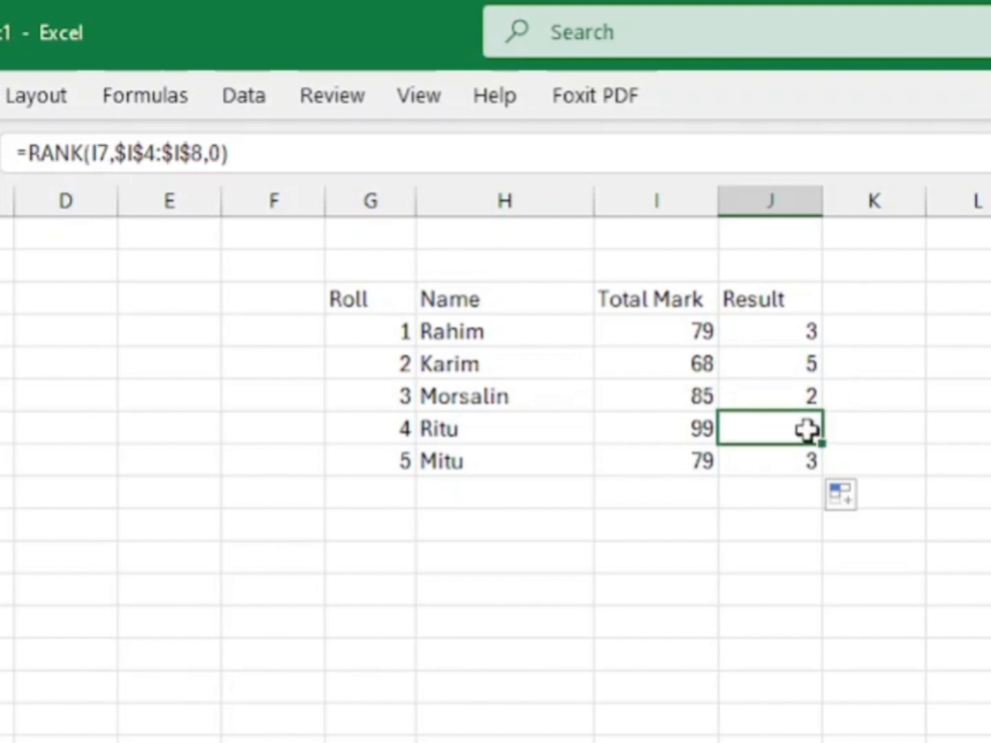
pyautogui.click(804, 460)
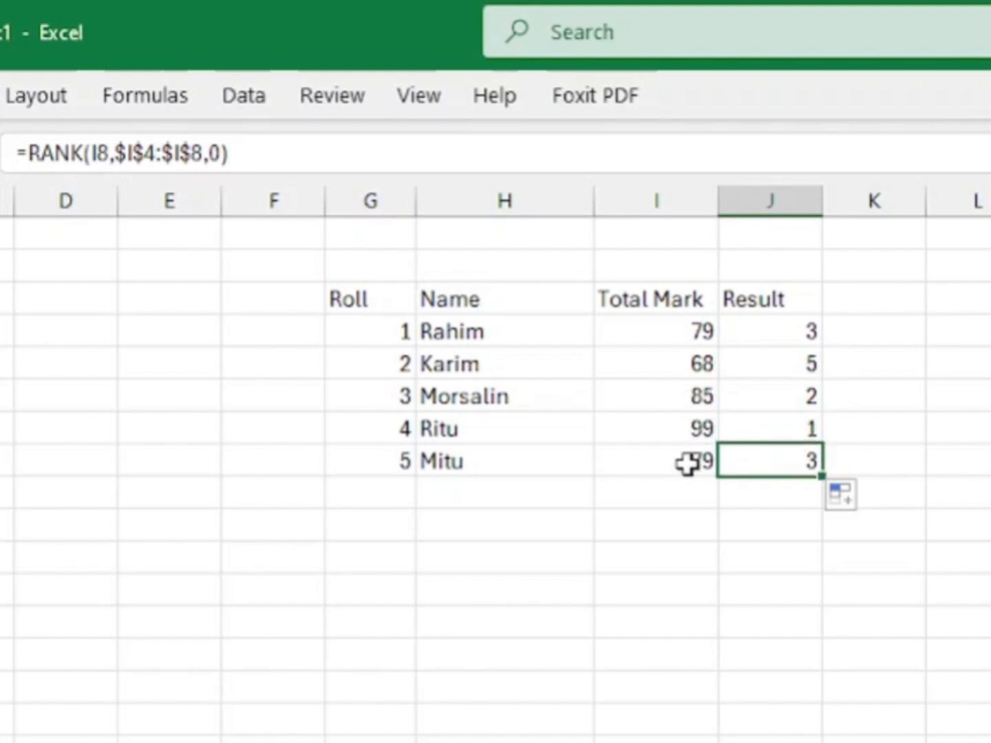
pyautogui.click(786, 329)
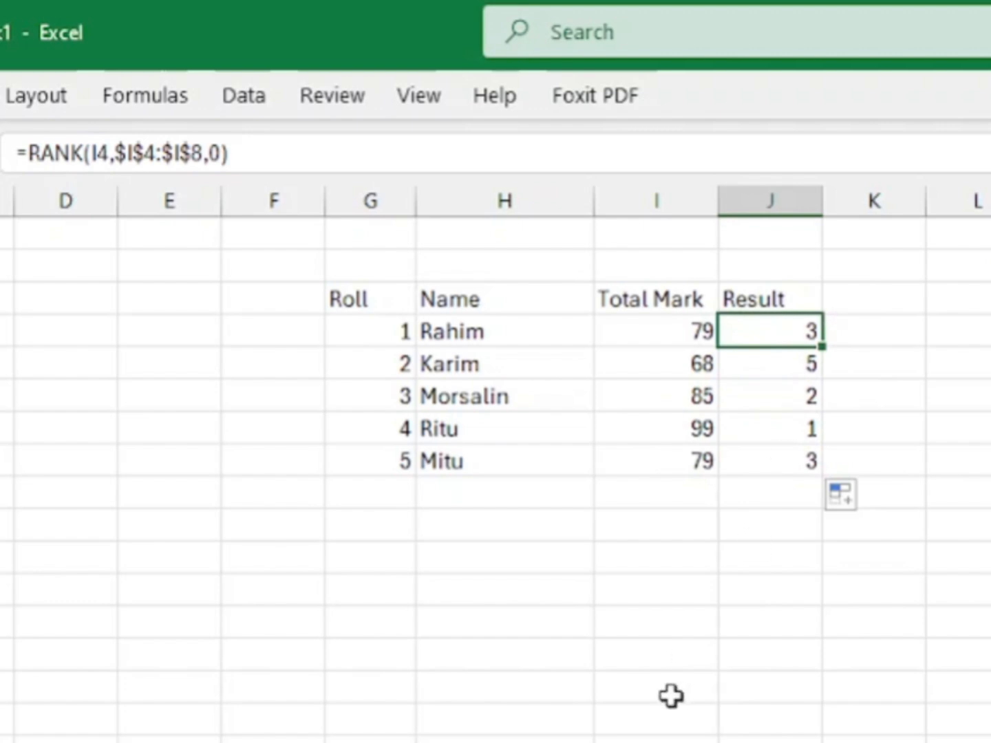
pyautogui.click(811, 437)
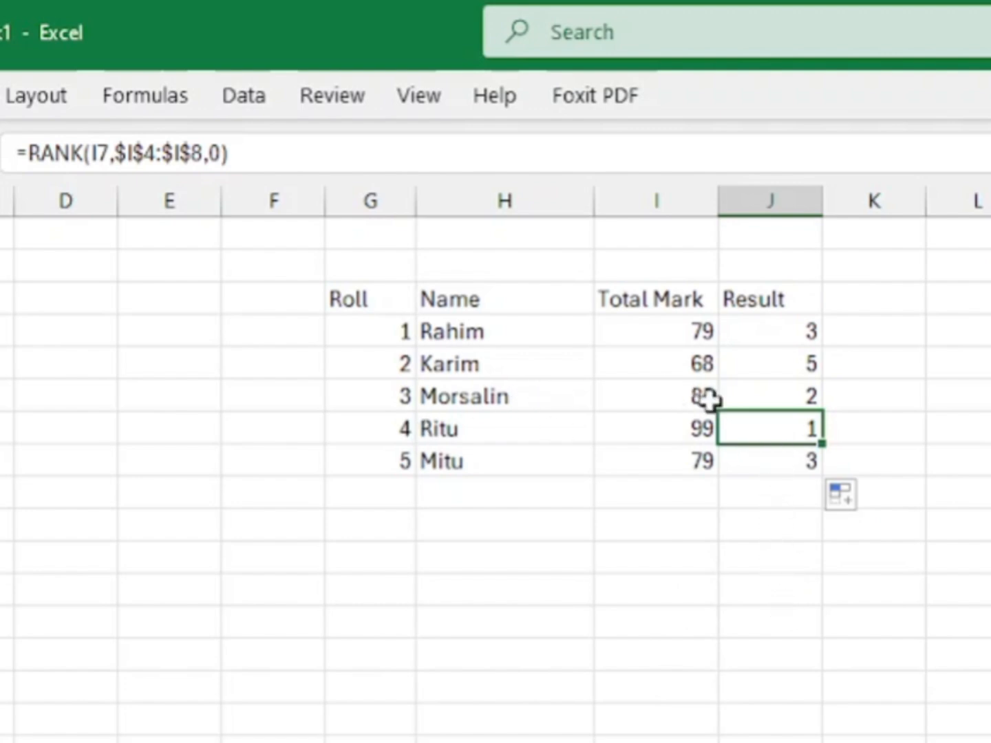
pyautogui.click(766, 395)
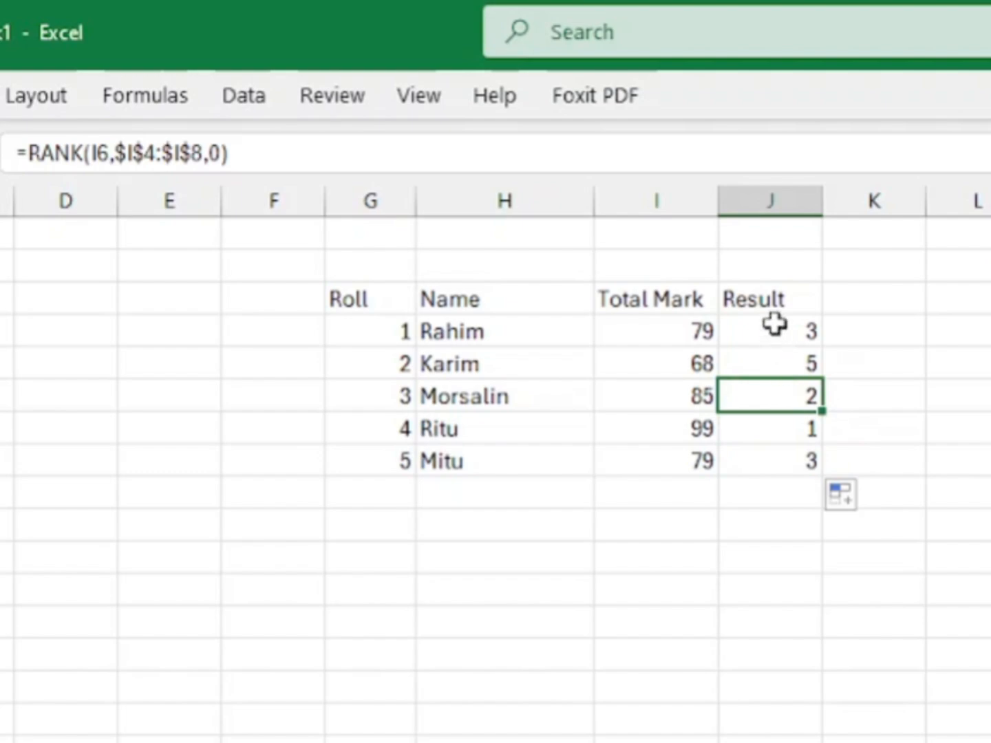
pyautogui.click(775, 324)
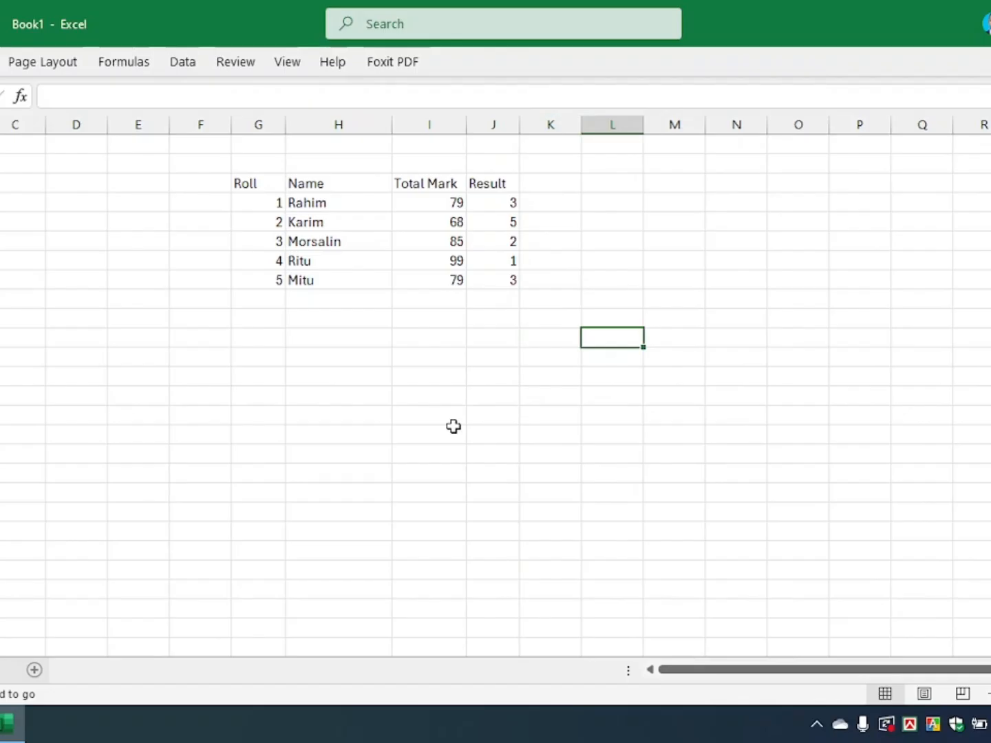